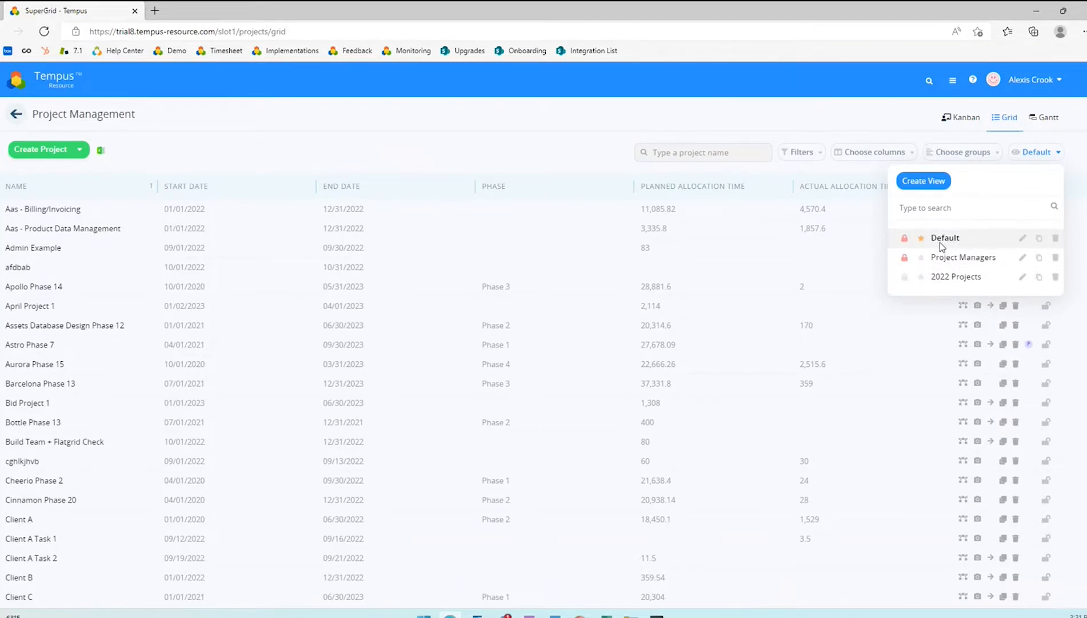
Switch the project grid to the Project Managers view.
click(522, 148)
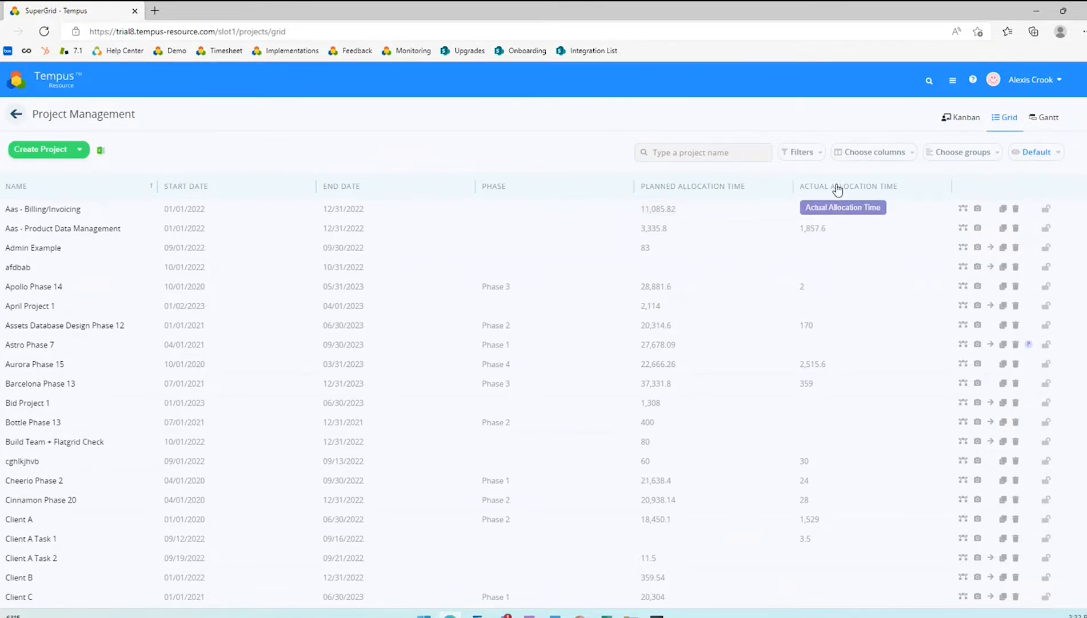
click(1034, 157)
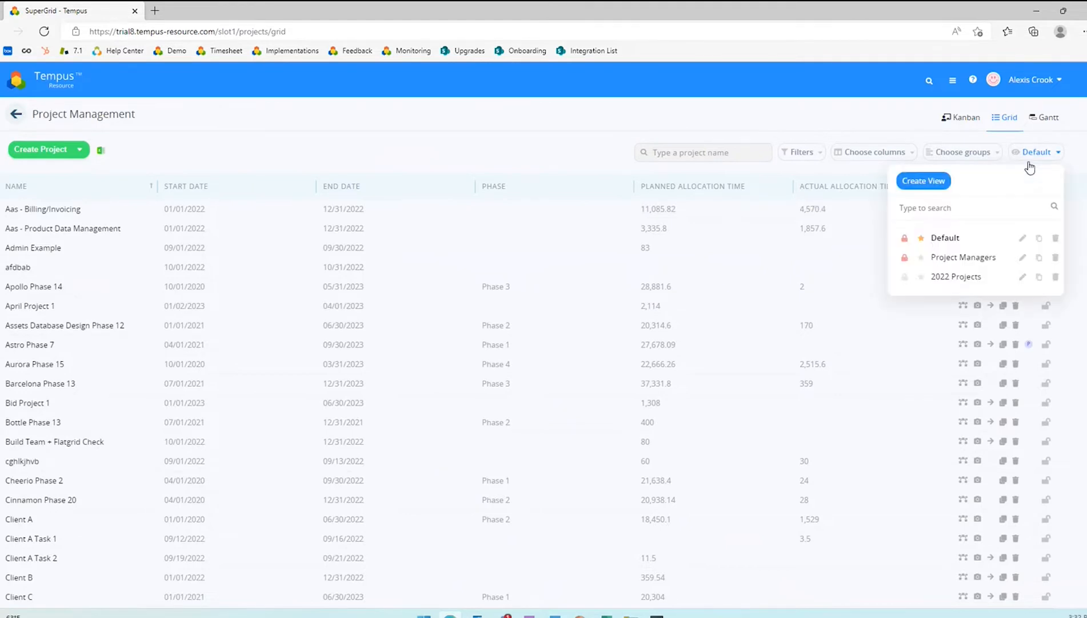
click(961, 258)
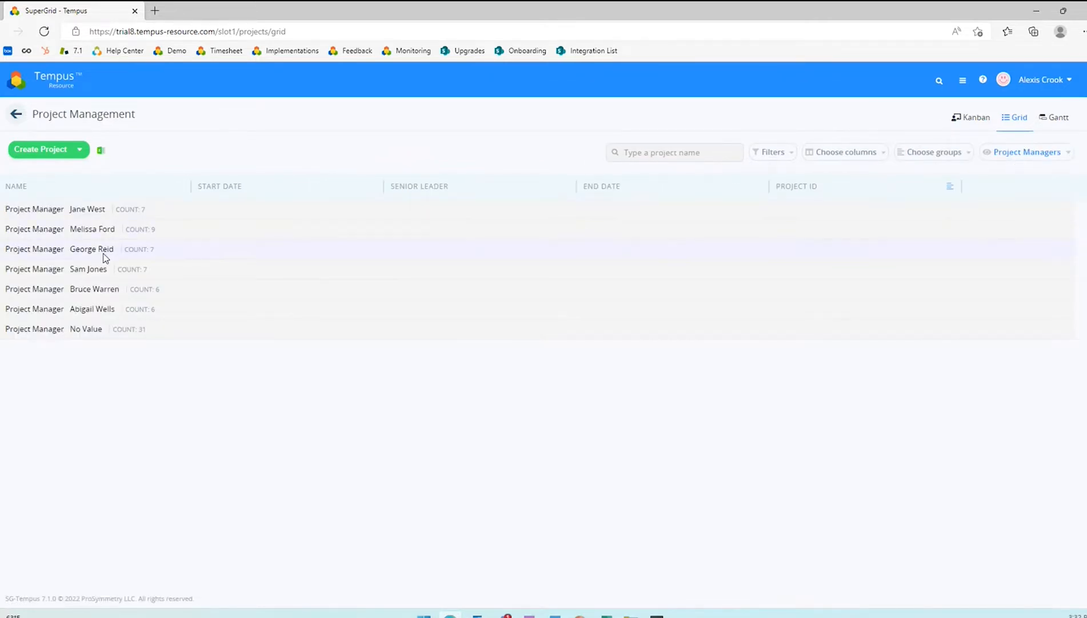
Check which field is selected for grouping the projects in the Project Managers view.
click(948, 160)
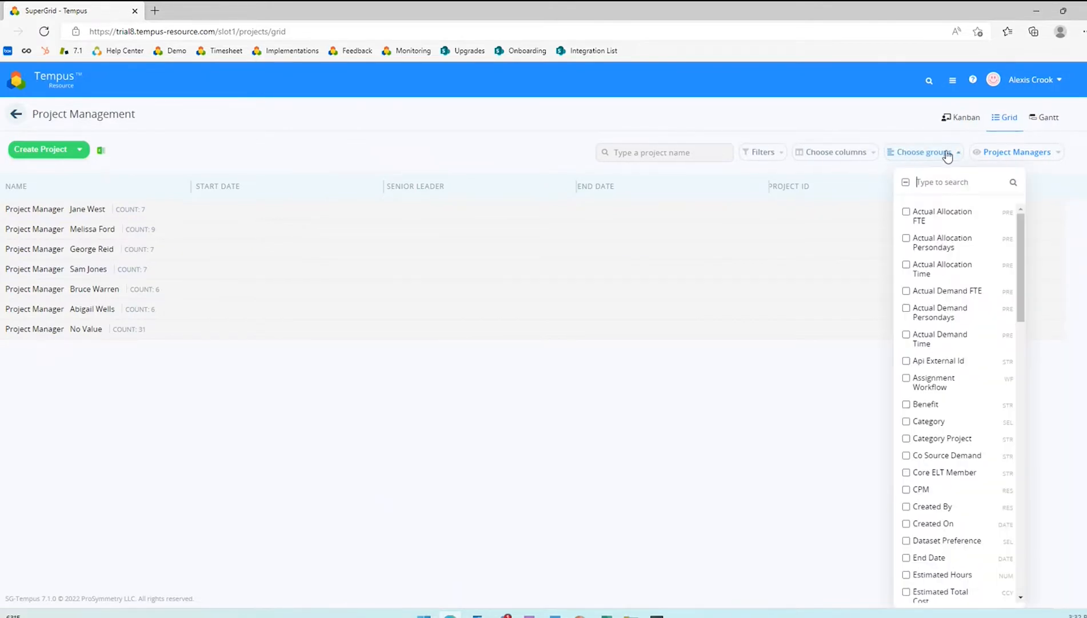
drag(1021, 224, 1023, 432)
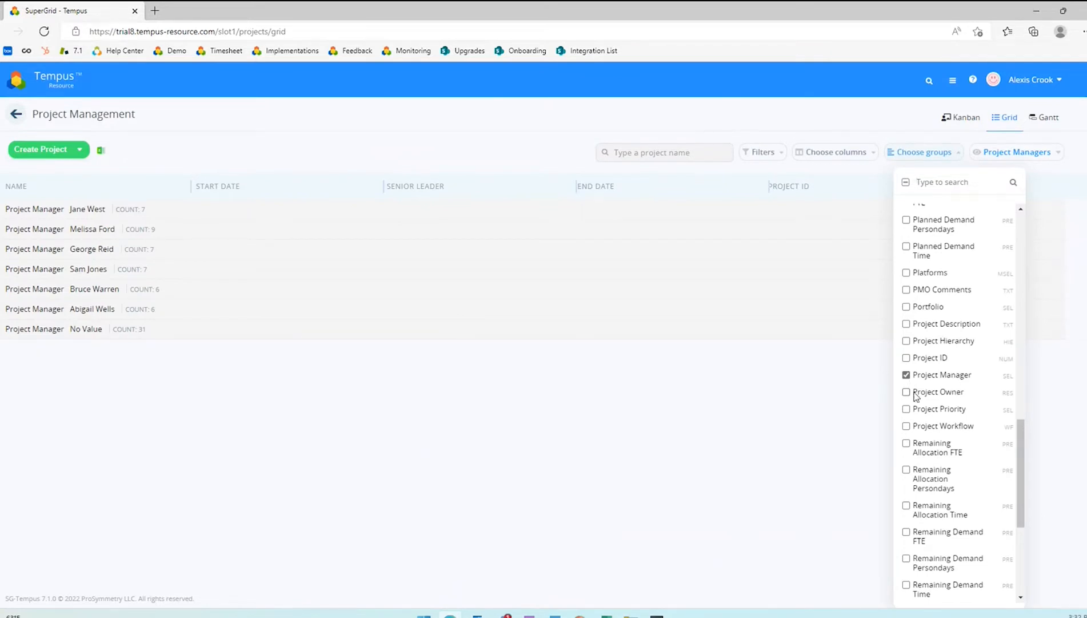
click(541, 420)
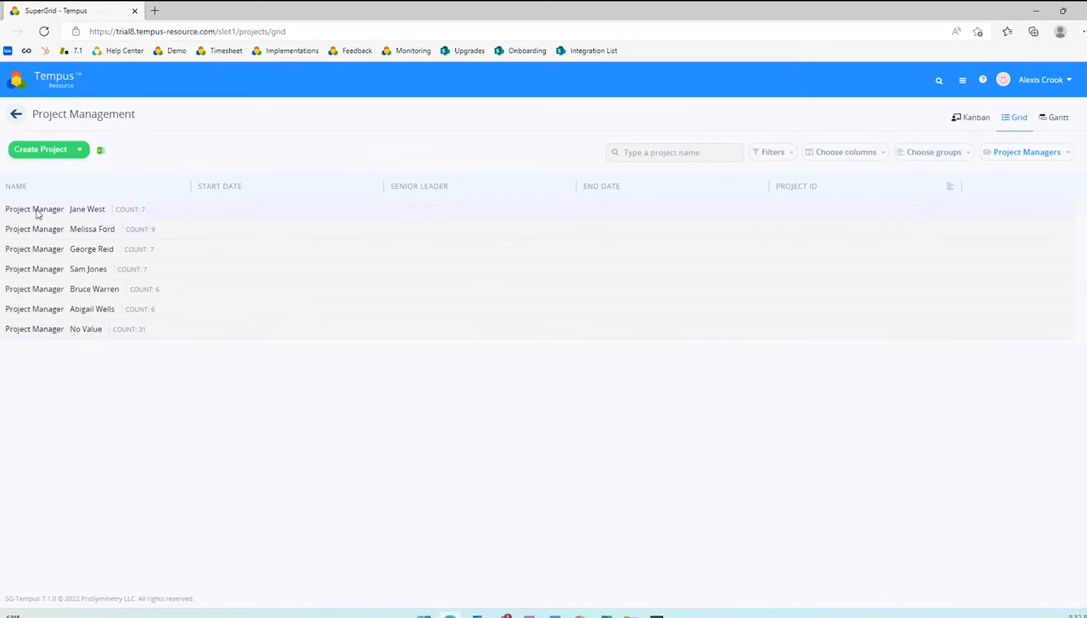
Expand and collapse the first two project manager groups to view the projects inside them.
click(104, 211)
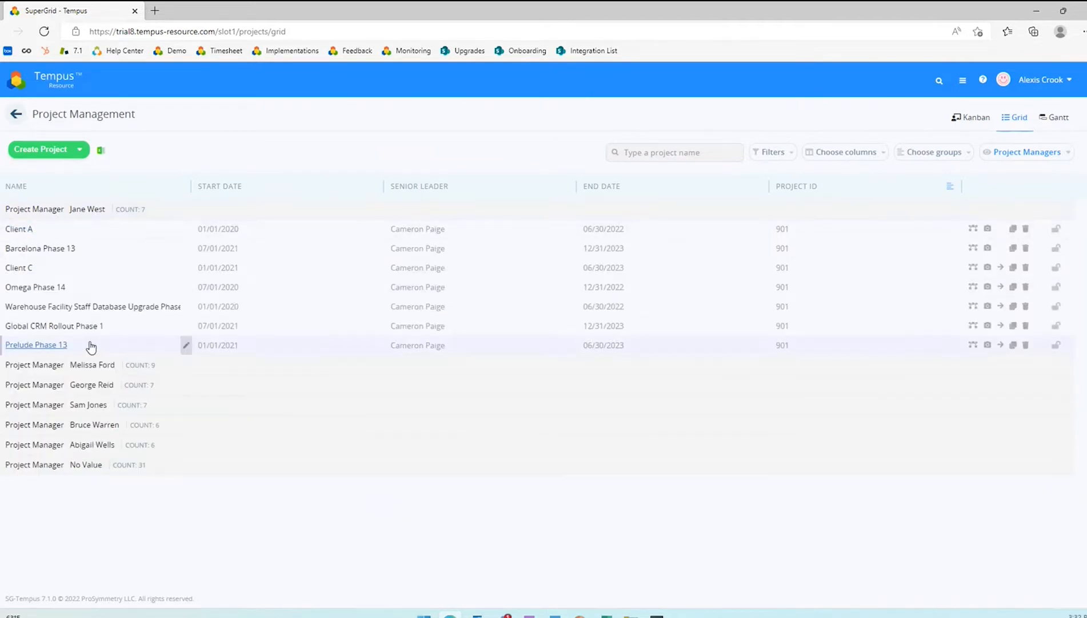
click(82, 211)
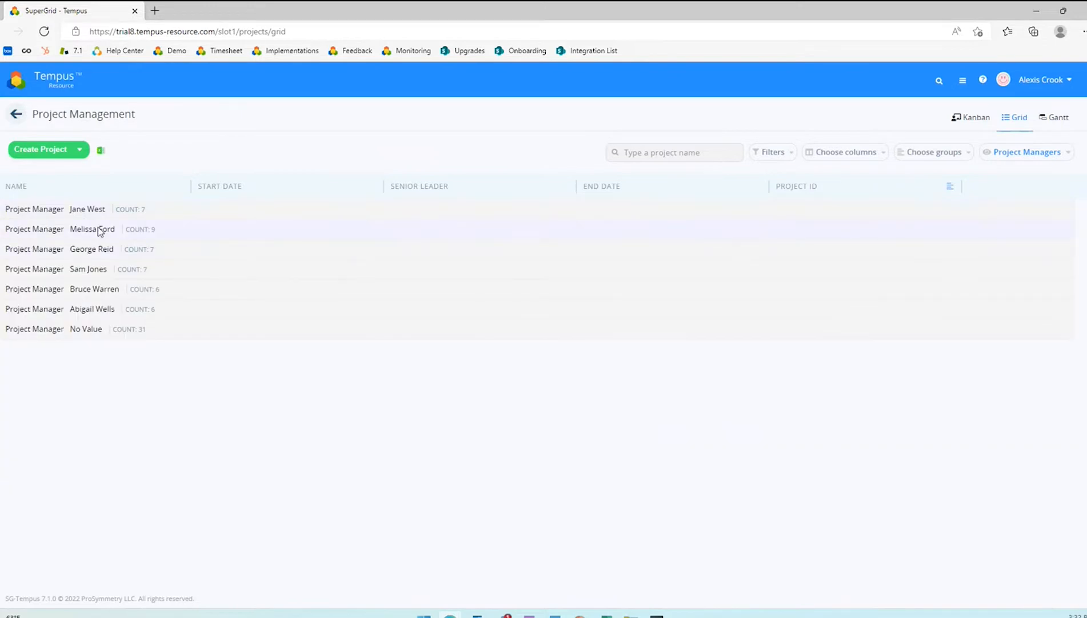
click(99, 229)
click(99, 229)
right_click(576, 239)
click(1025, 388)
Switch to the 2022 Projects view and look through its project list.
click(1035, 151)
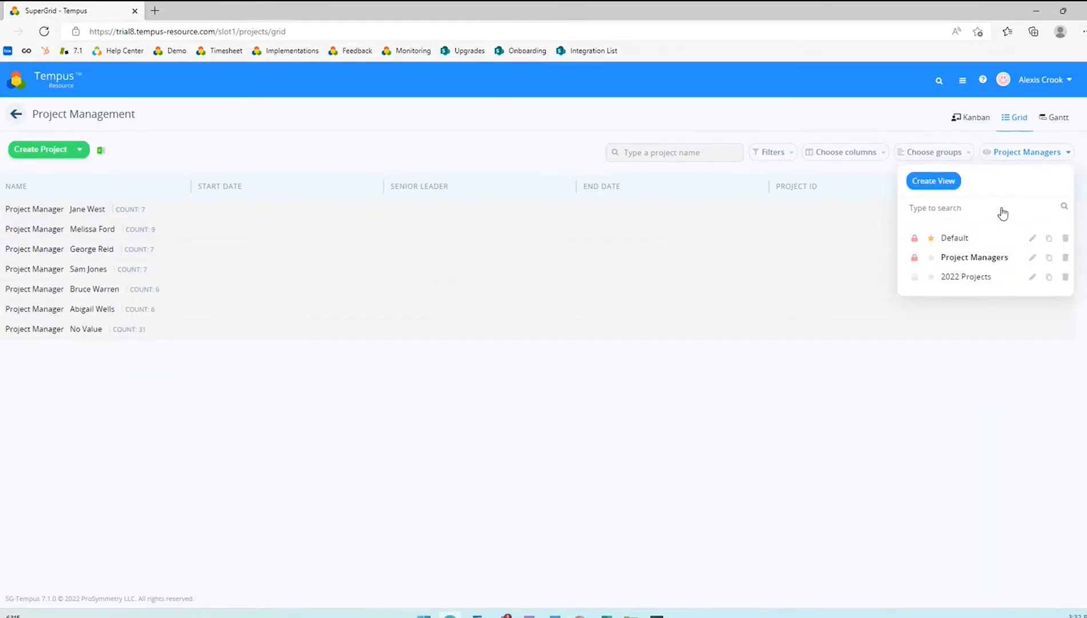
click(987, 280)
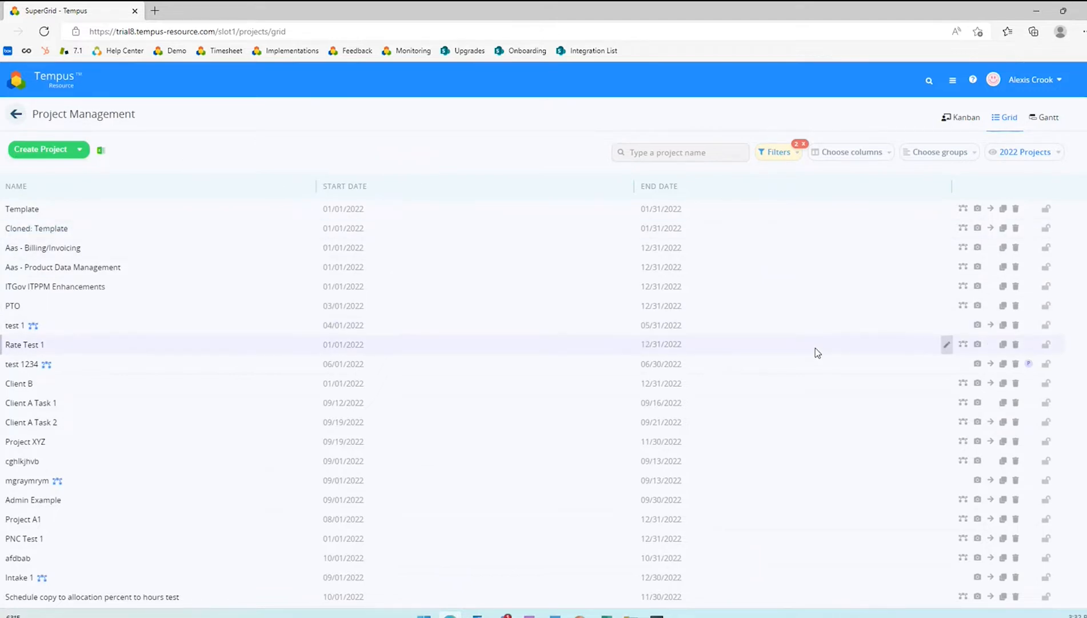
scroll(815, 350, down, 3)
scroll(815, 350, up, 3)
Create a new grid view and open it.
click(1053, 153)
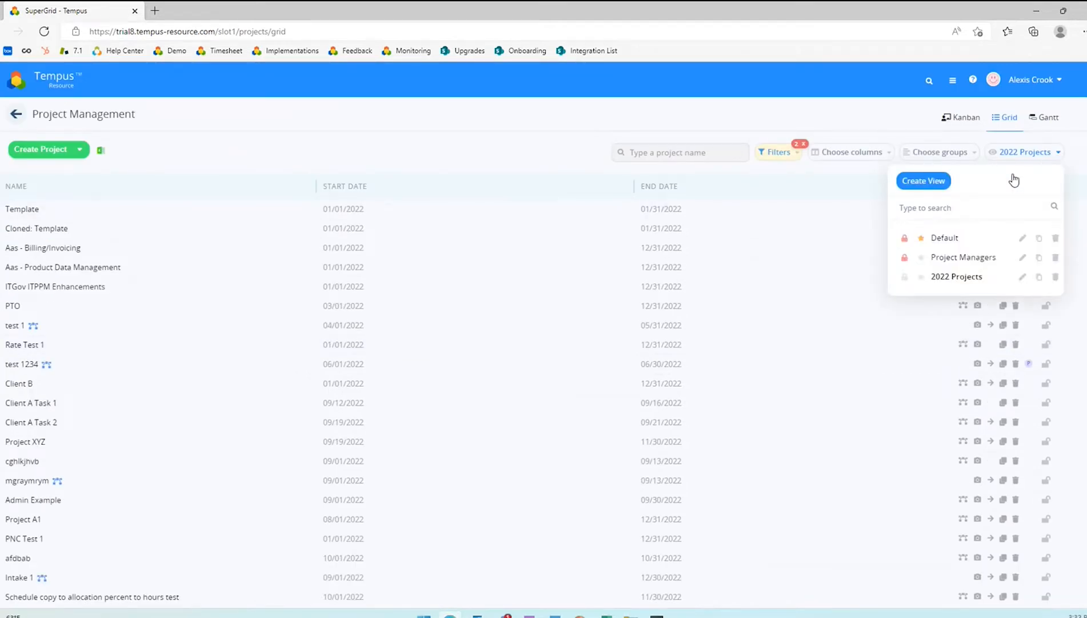
click(932, 184)
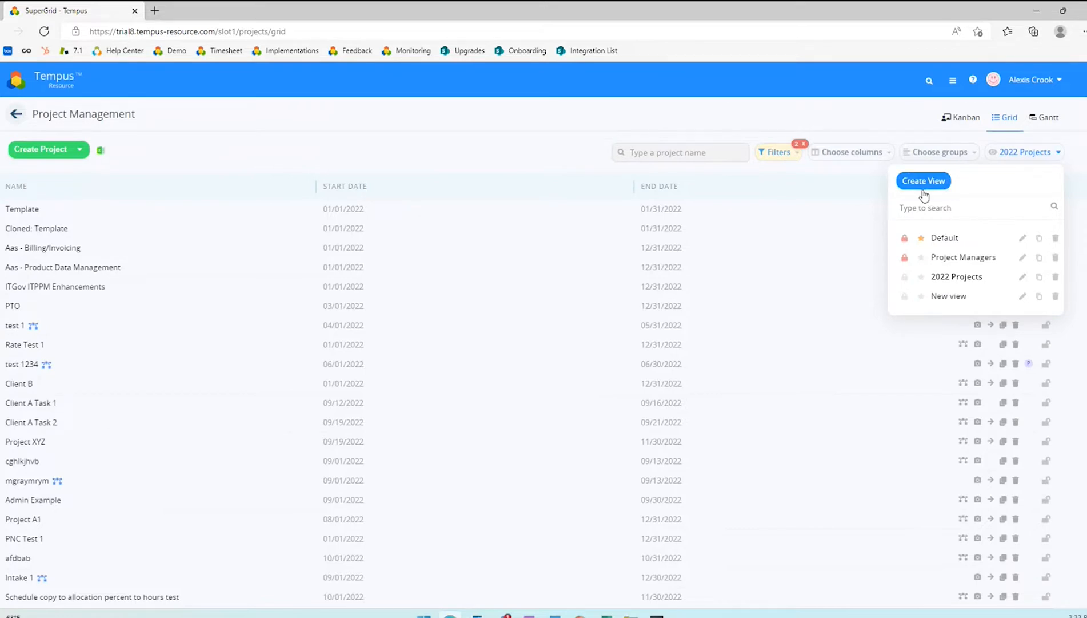
click(962, 297)
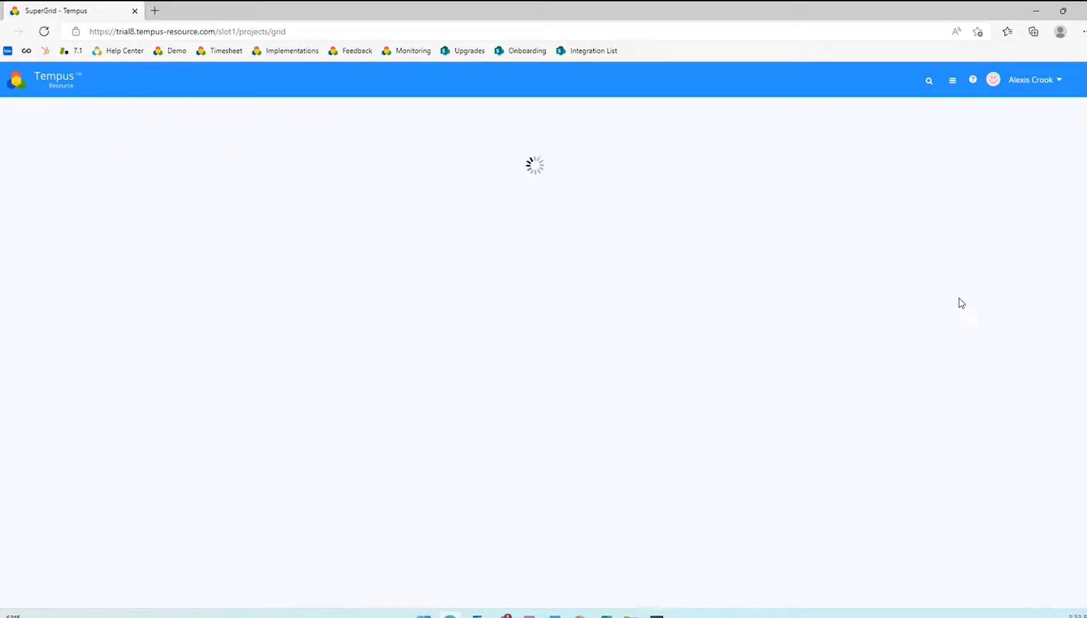
click(1025, 153)
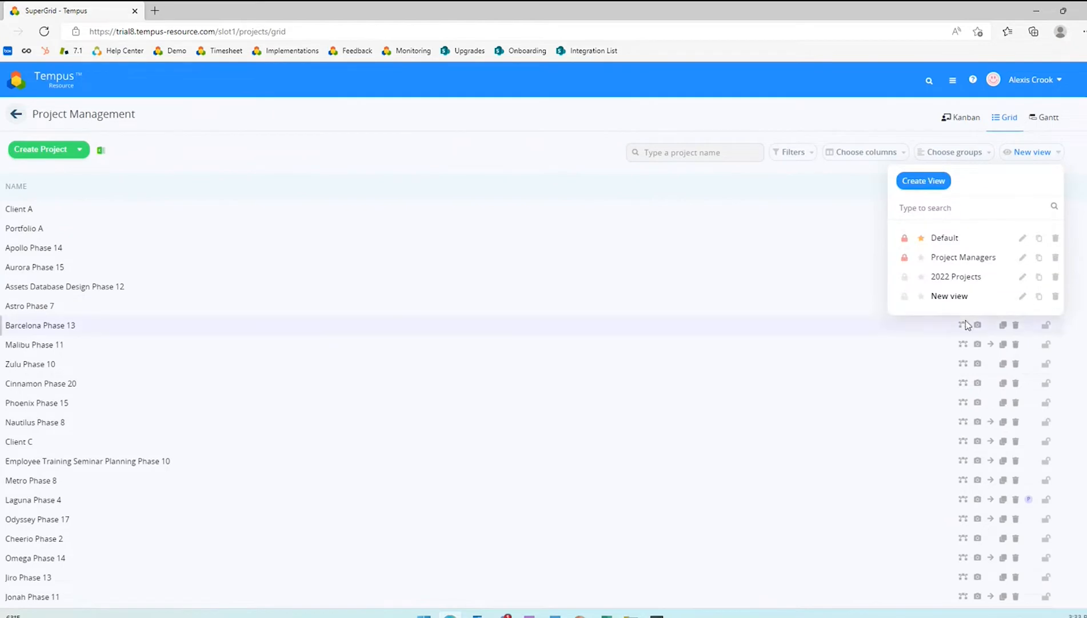
click(1024, 299)
triple_click(999, 297)
click(998, 297)
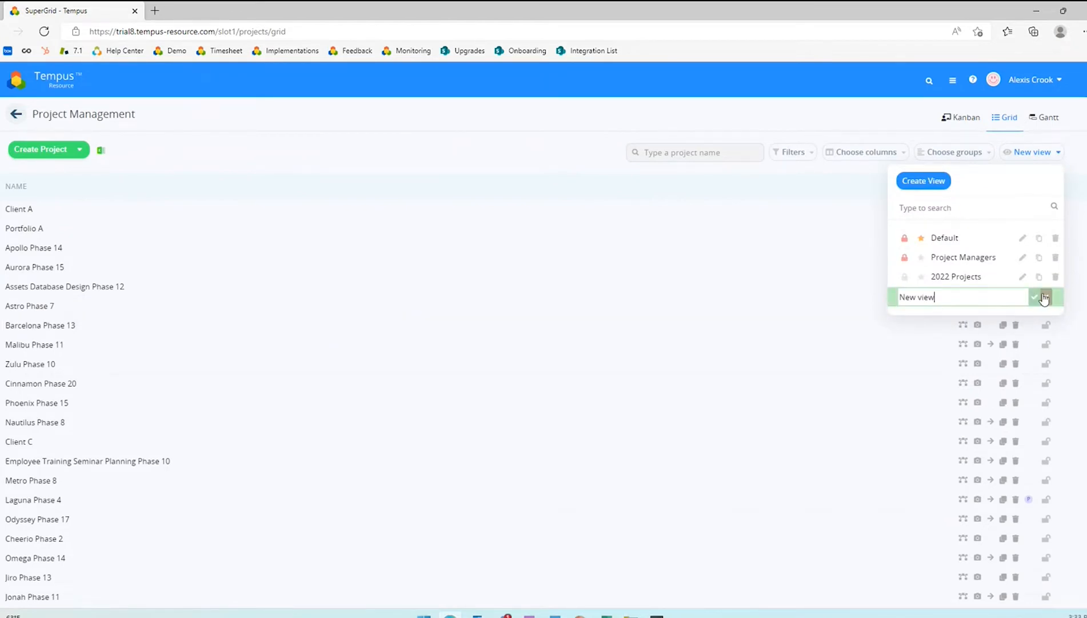
click(1044, 297)
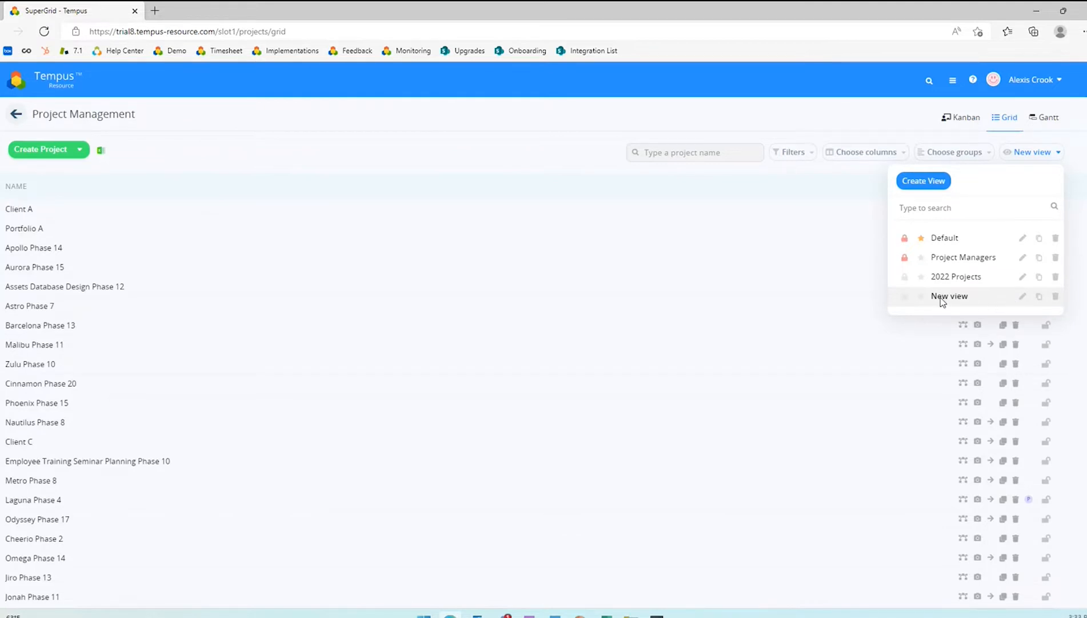
click(779, 132)
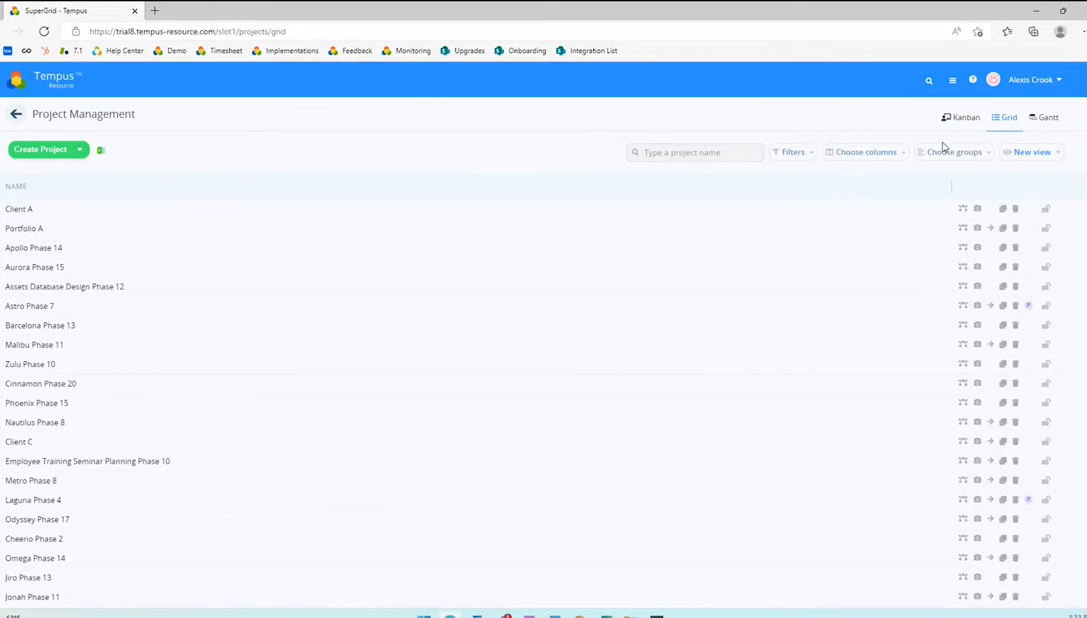
Add the Is Proposal, Project Manager and Status columns to the new view.
click(897, 158)
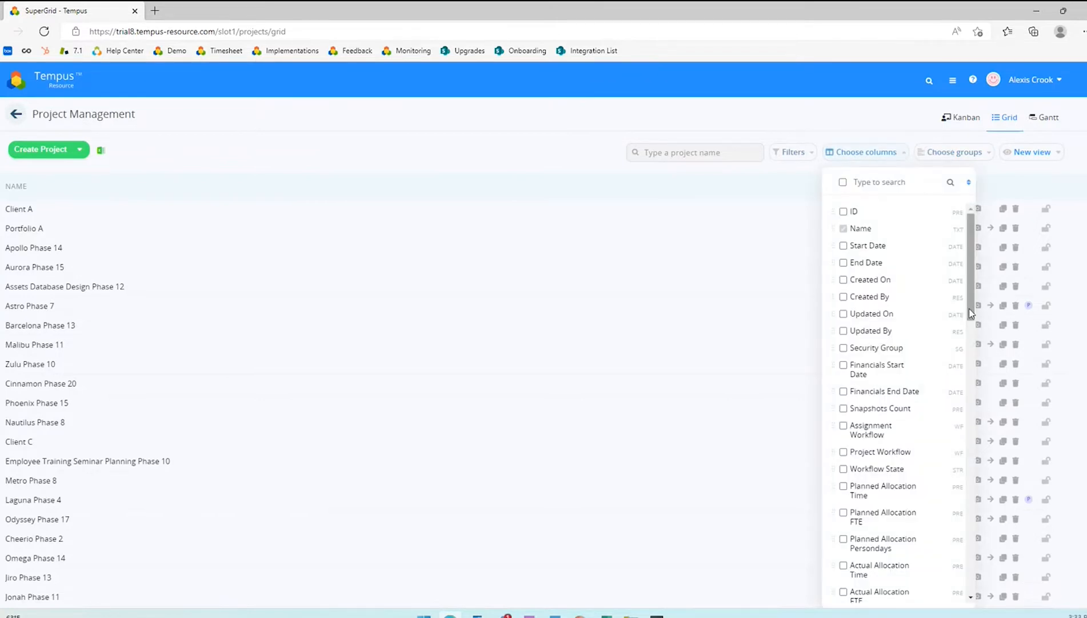
scroll(975, 307, down, 1)
drag(975, 307, 978, 459)
scroll(915, 400, down, 3)
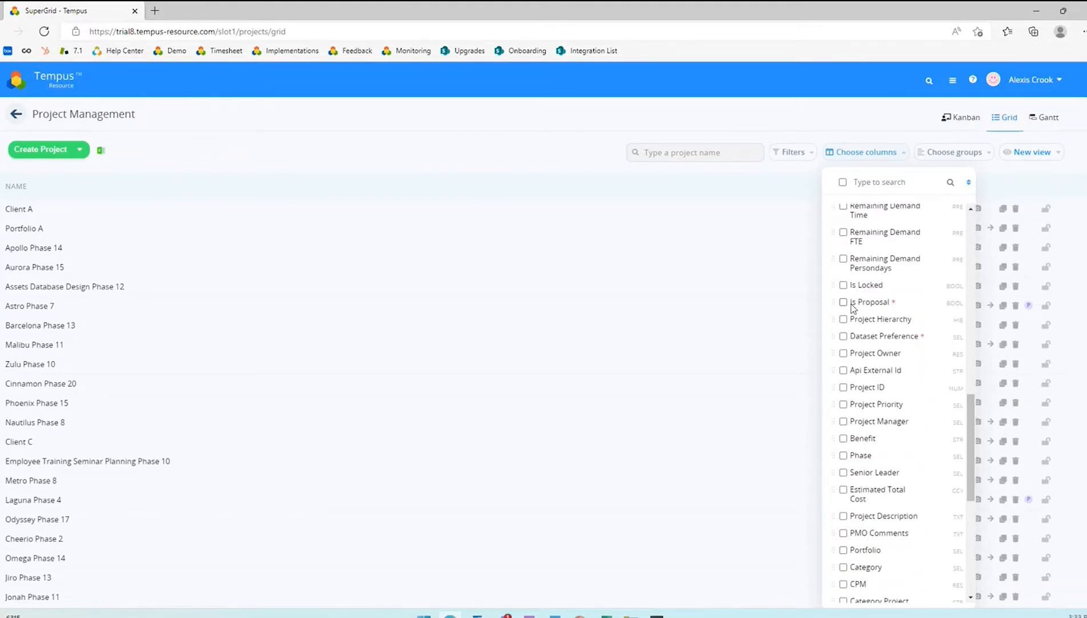
click(844, 302)
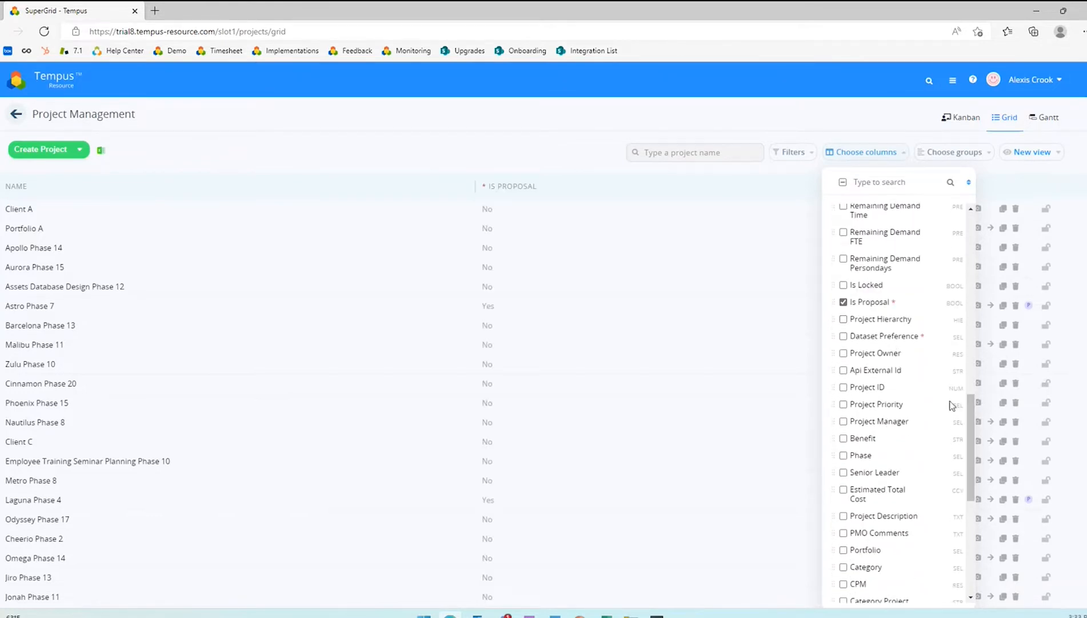
drag(970, 426, 975, 439)
scroll(969, 434, down, 1)
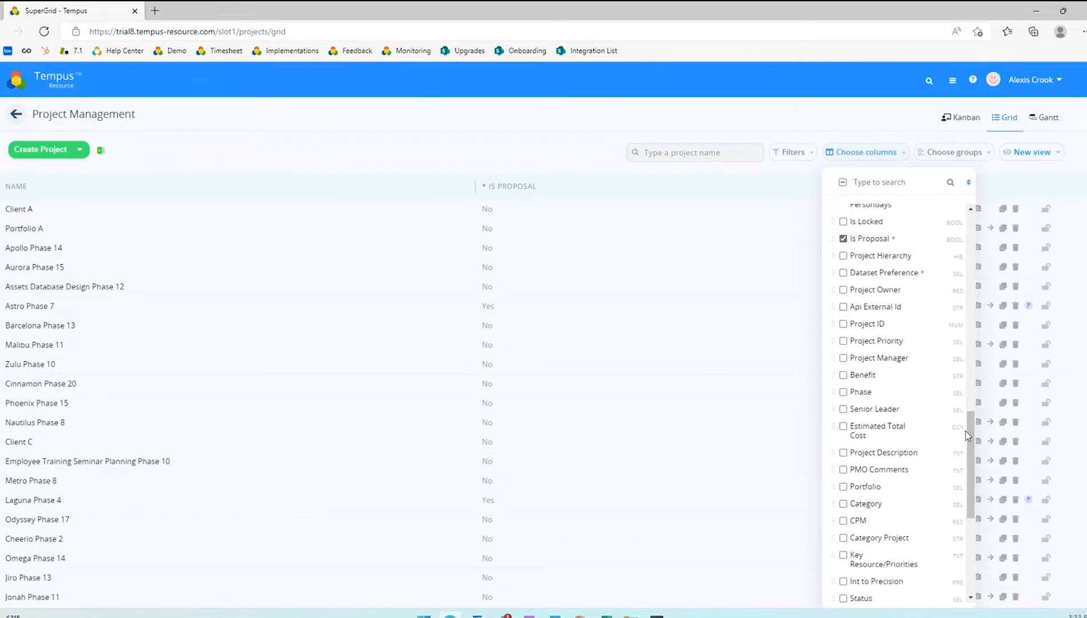
click(869, 358)
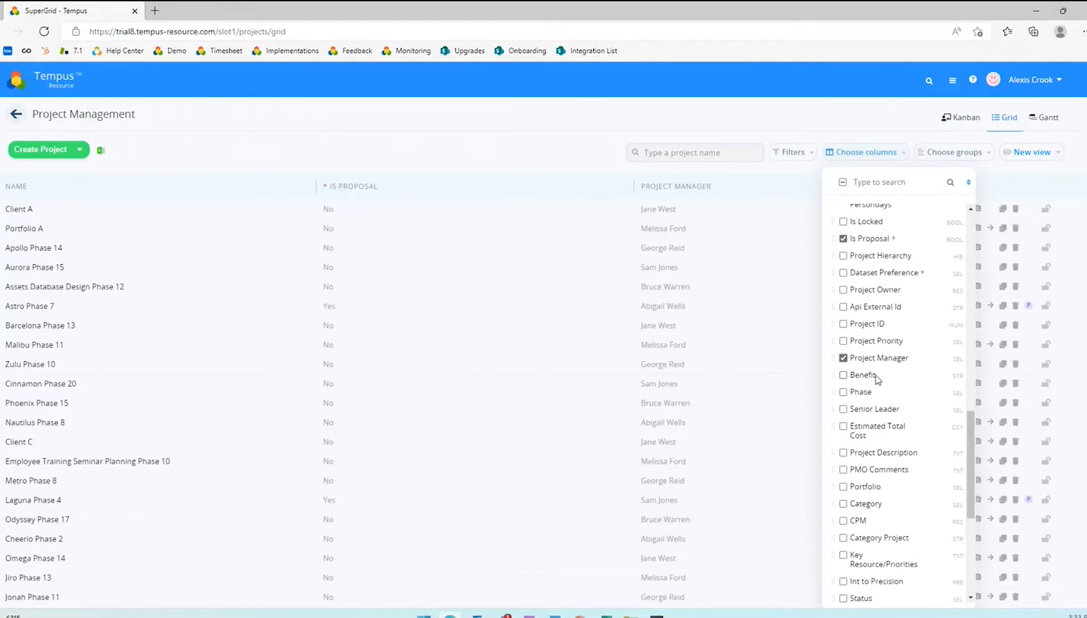
scroll(930, 399, down, 5)
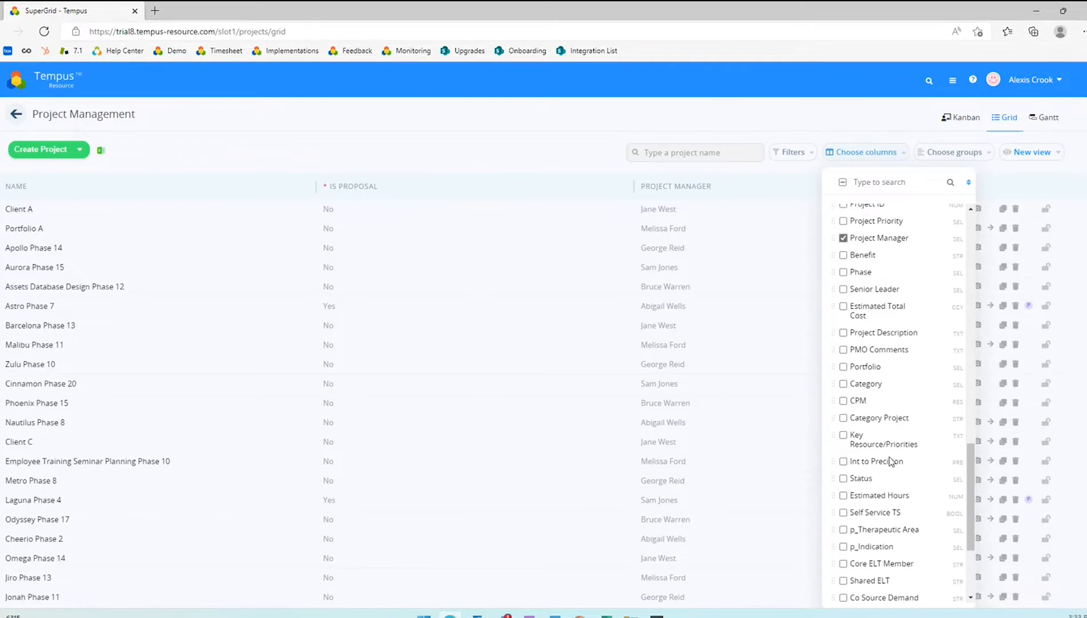
click(866, 478)
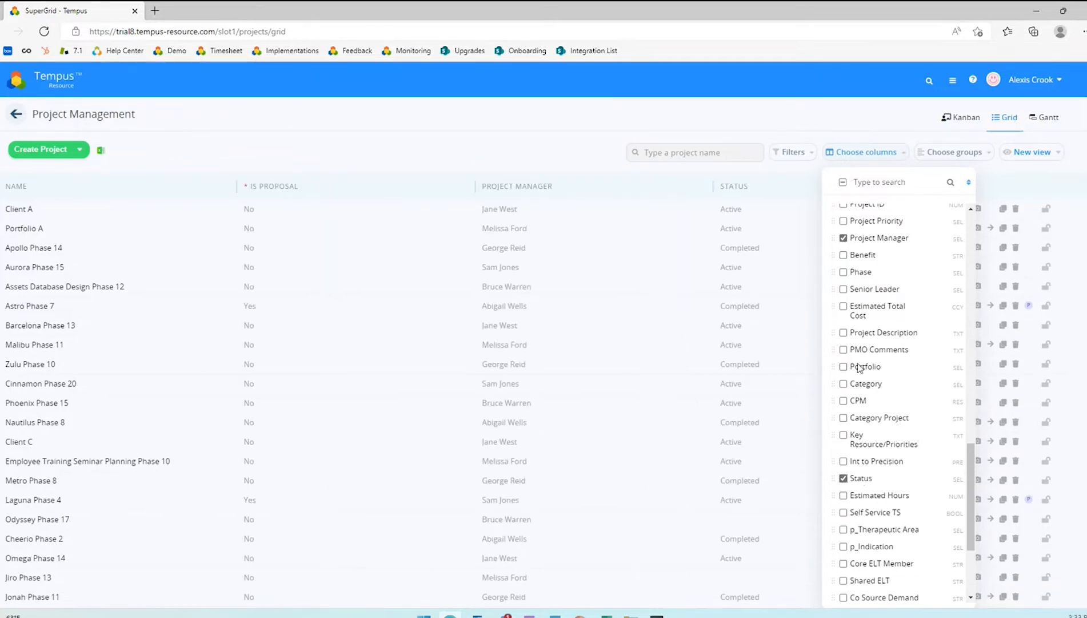
click(806, 120)
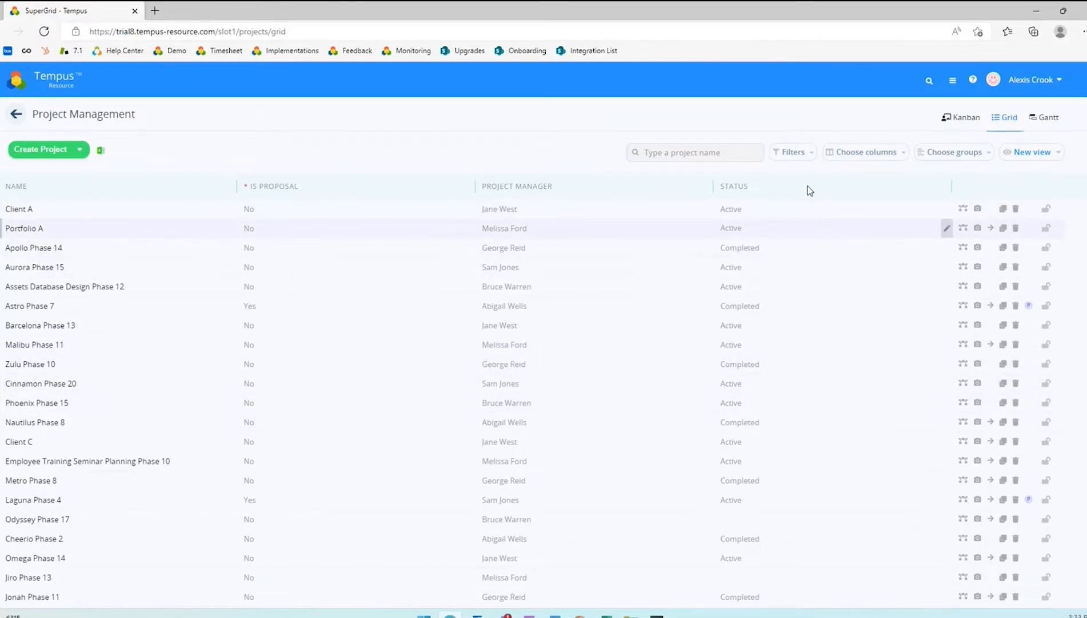
Filter the new view's projects to those where Is Proposal is true.
click(807, 151)
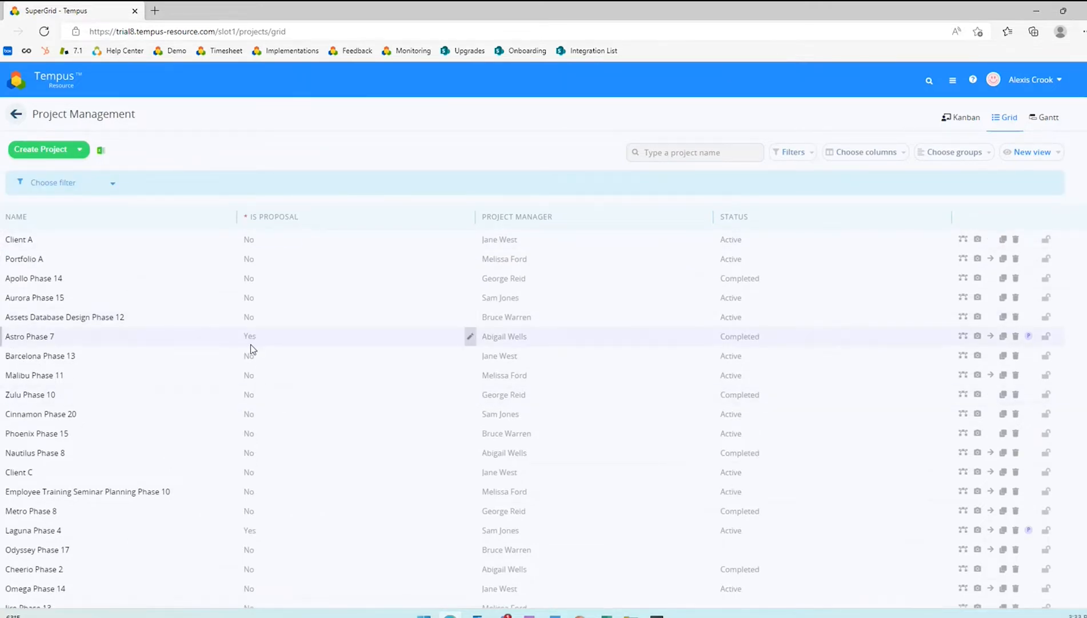
click(99, 184)
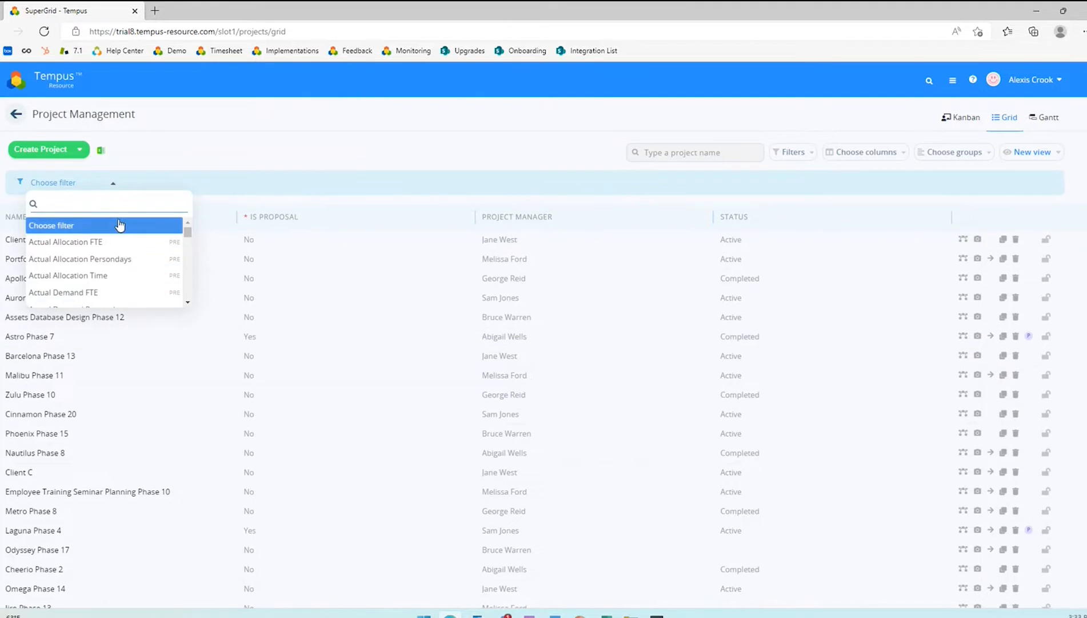
text(pro)
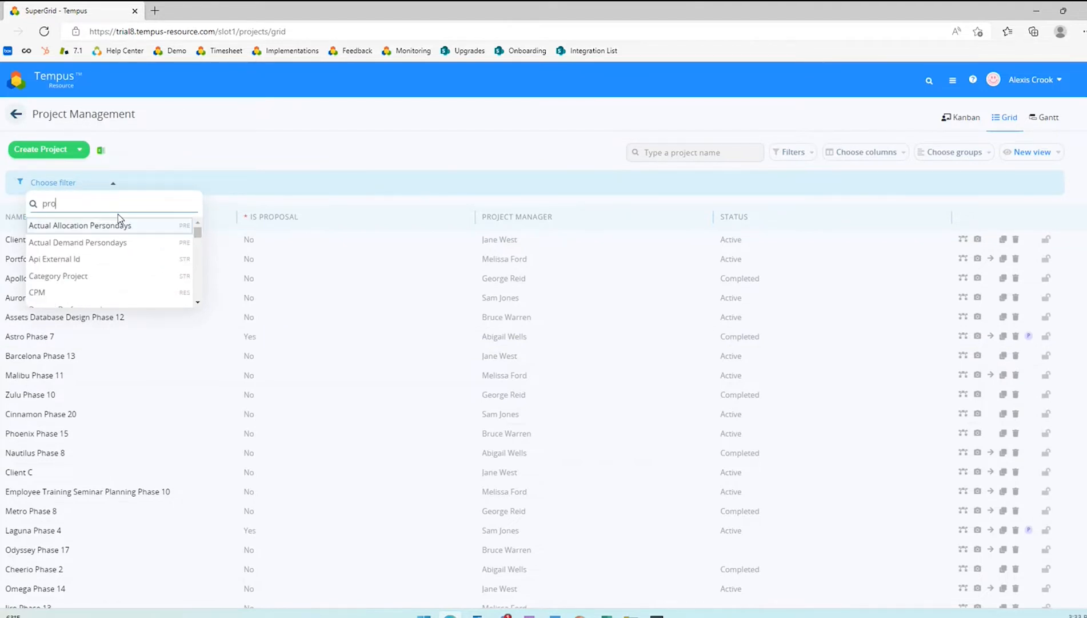
click(91, 243)
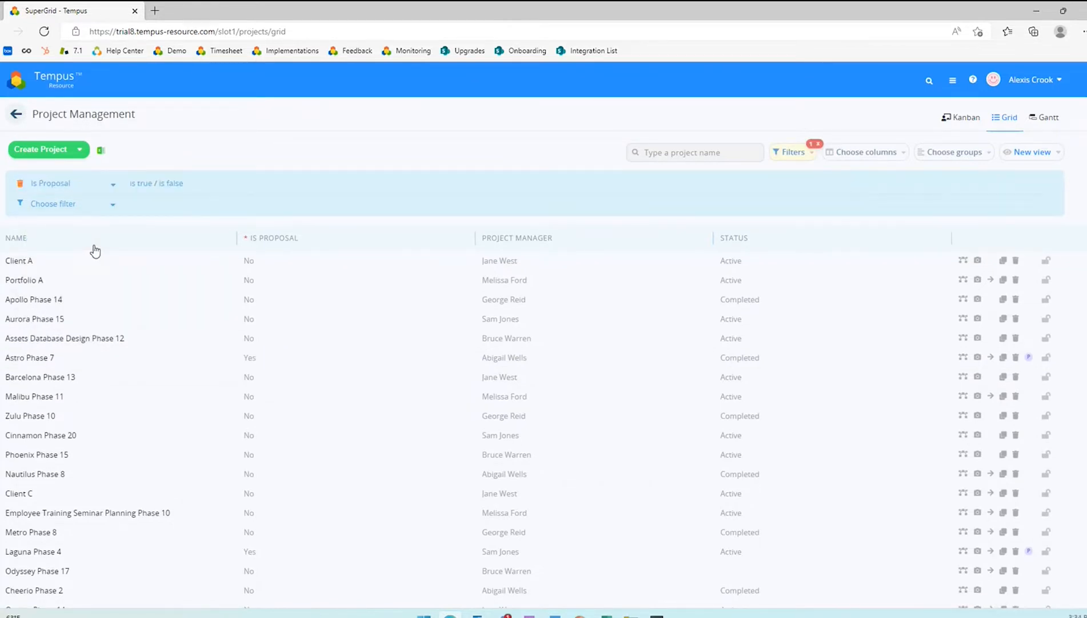
click(137, 187)
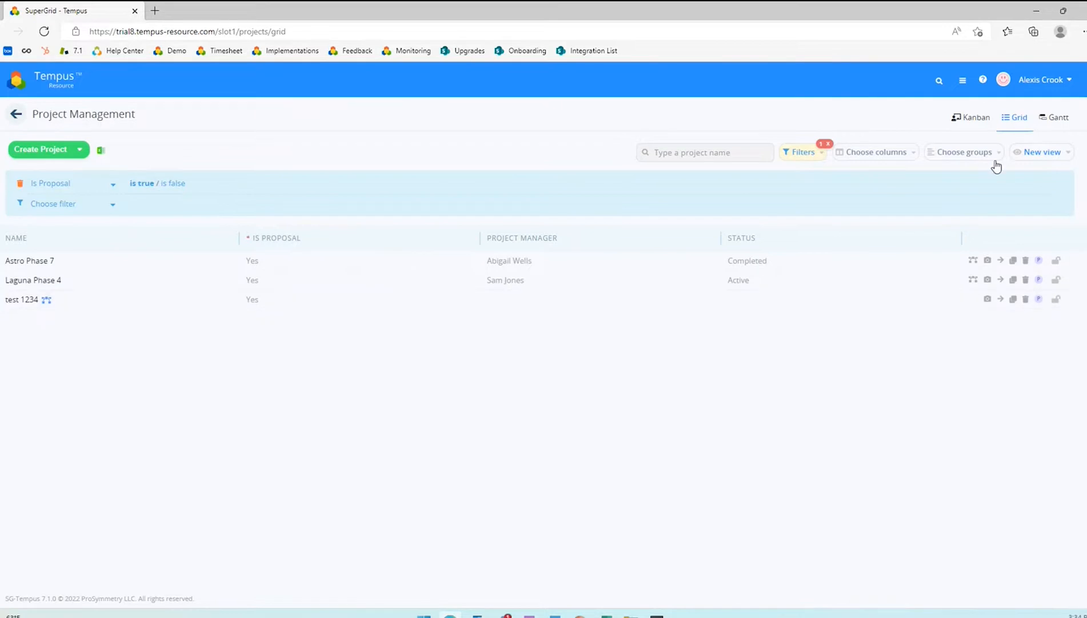
Rename the new view as "Proposal Projects".
click(1050, 158)
click(1032, 296)
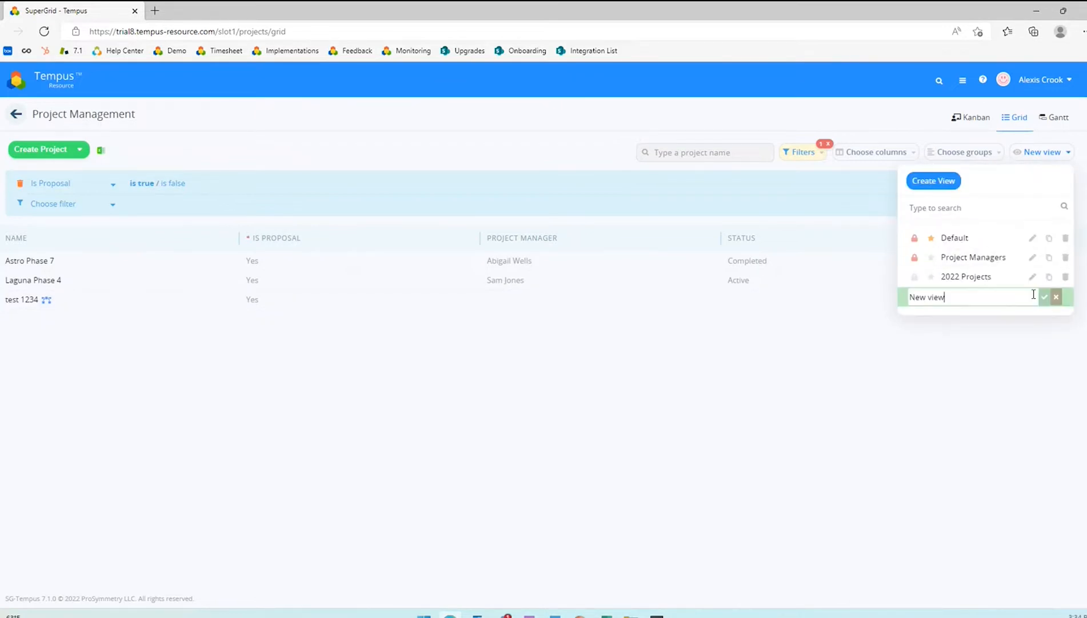
key(ctrl+shift+Left)
key(ctrl+shift+Left)
key(BackSpace)
text(Proposal Projects)
key(Return)
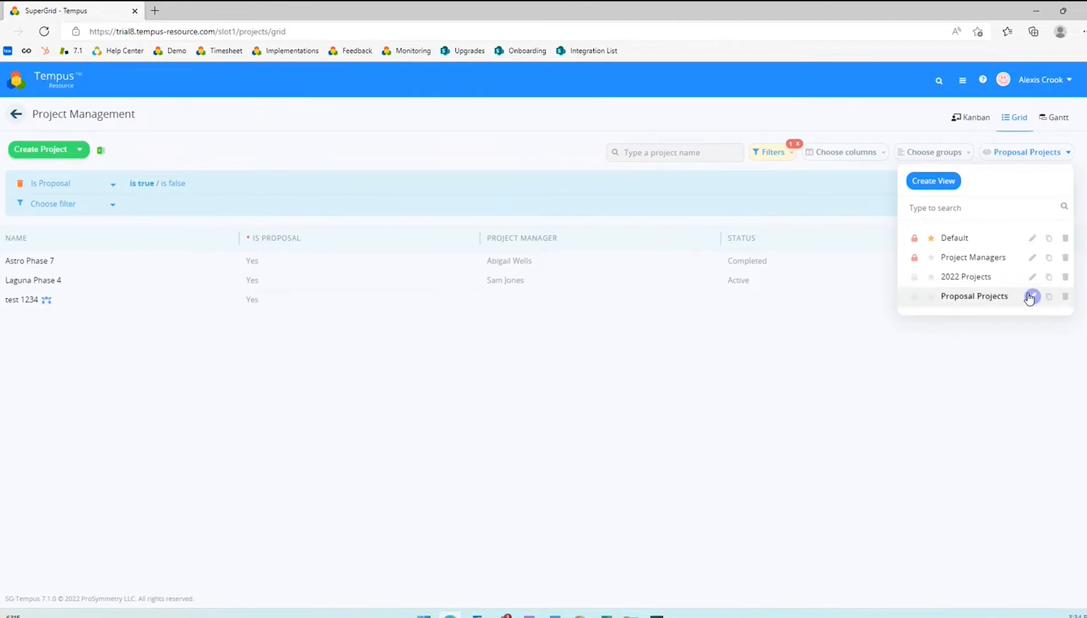
click(960, 446)
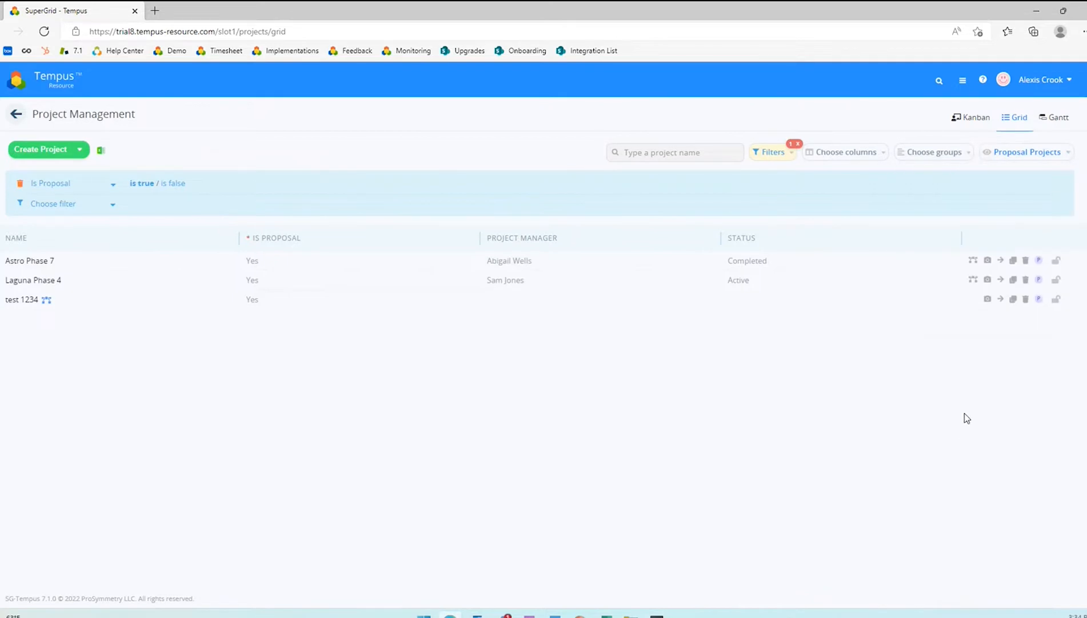
Add the Updated By column to the Proposal Projects view.
click(1049, 154)
click(931, 238)
click(858, 154)
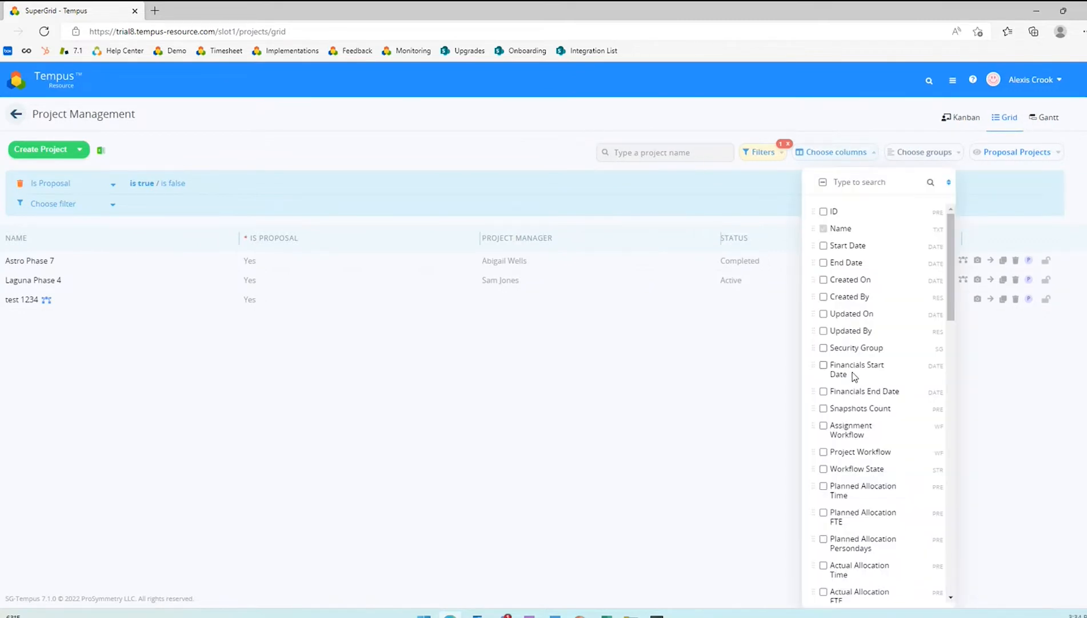
click(837, 331)
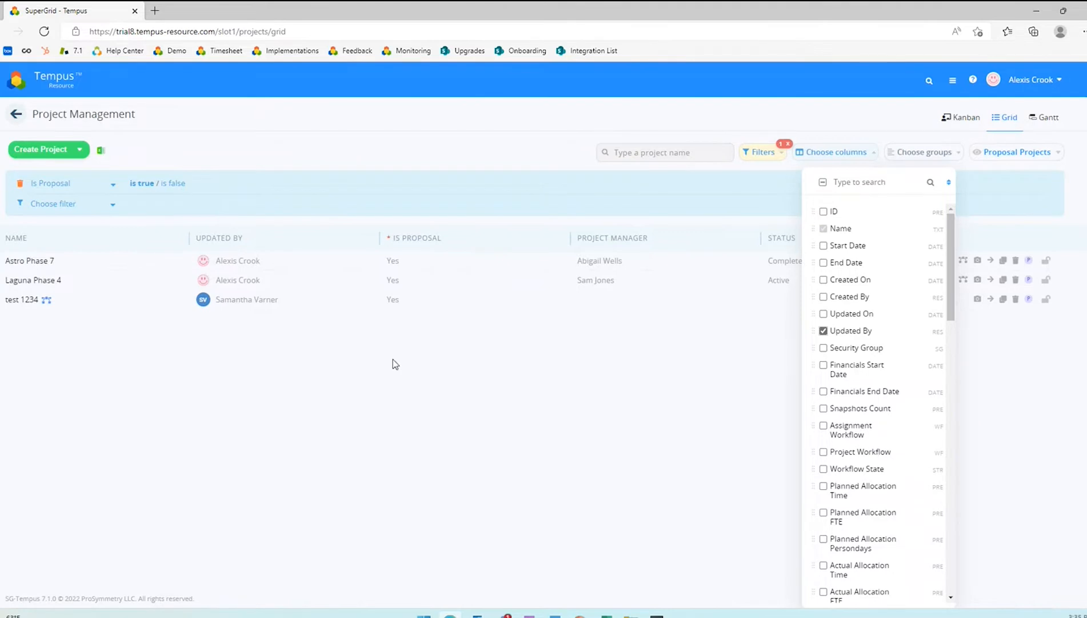
Remove the Updated By column from the Proposal Projects view and lock the view.
click(745, 378)
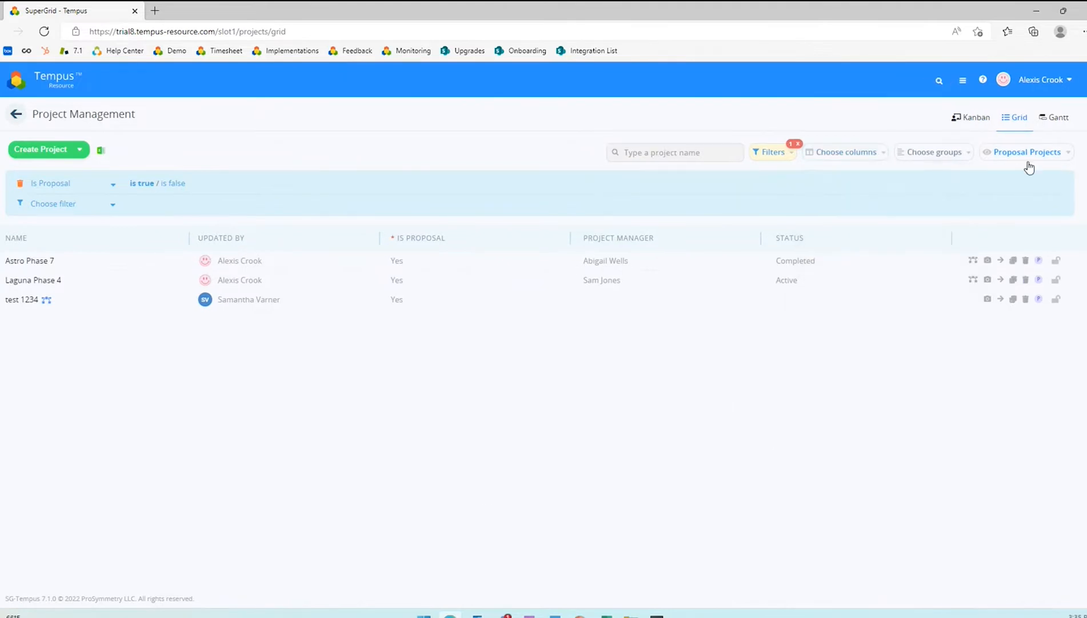
click(1029, 159)
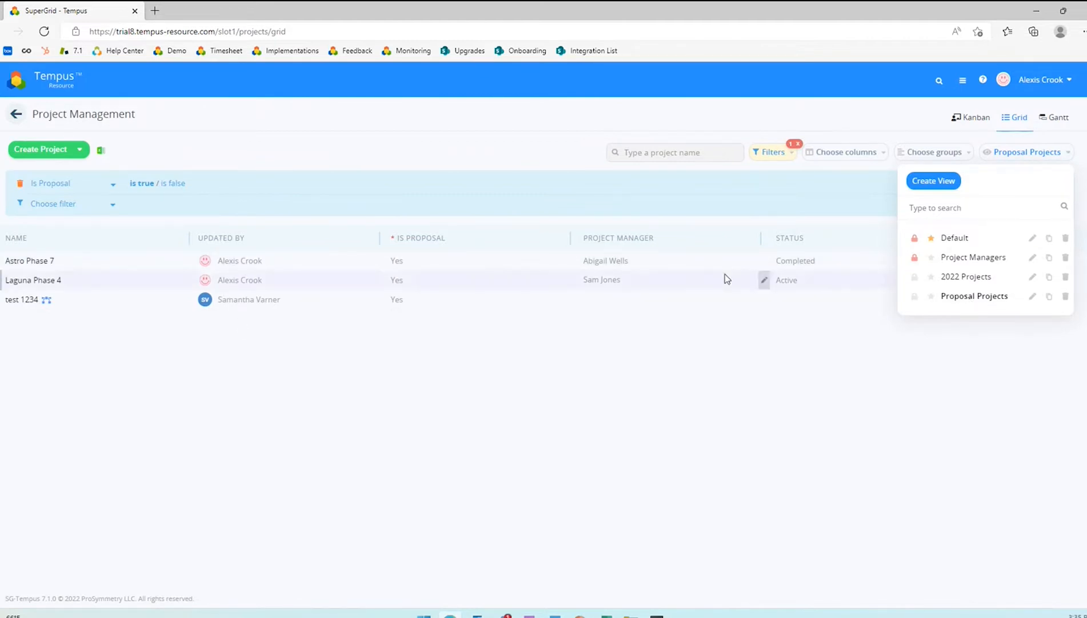
click(878, 159)
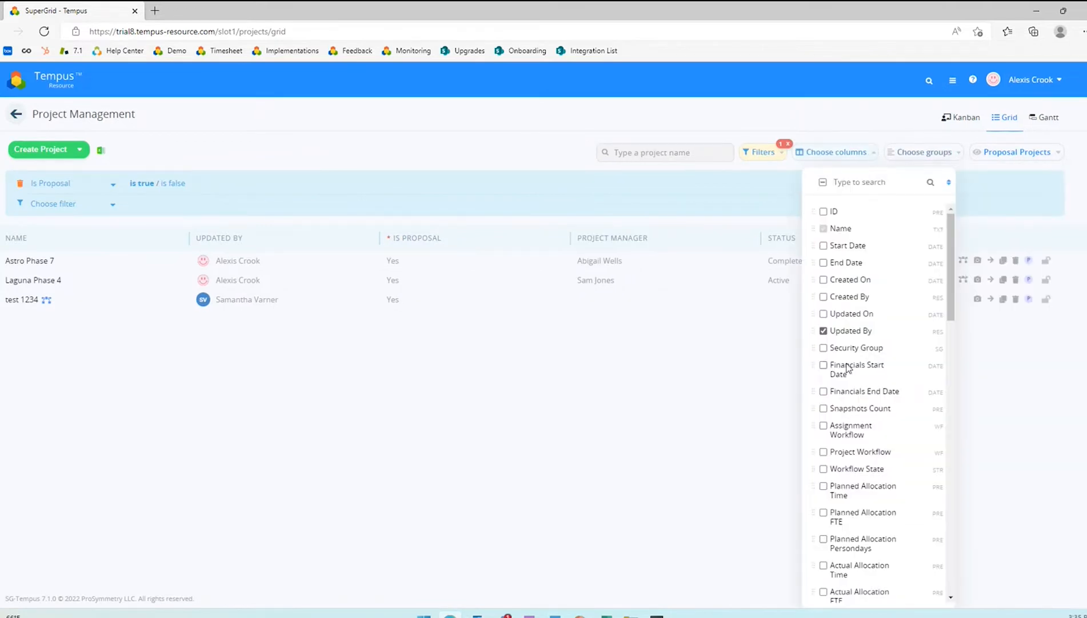
click(824, 331)
click(1015, 155)
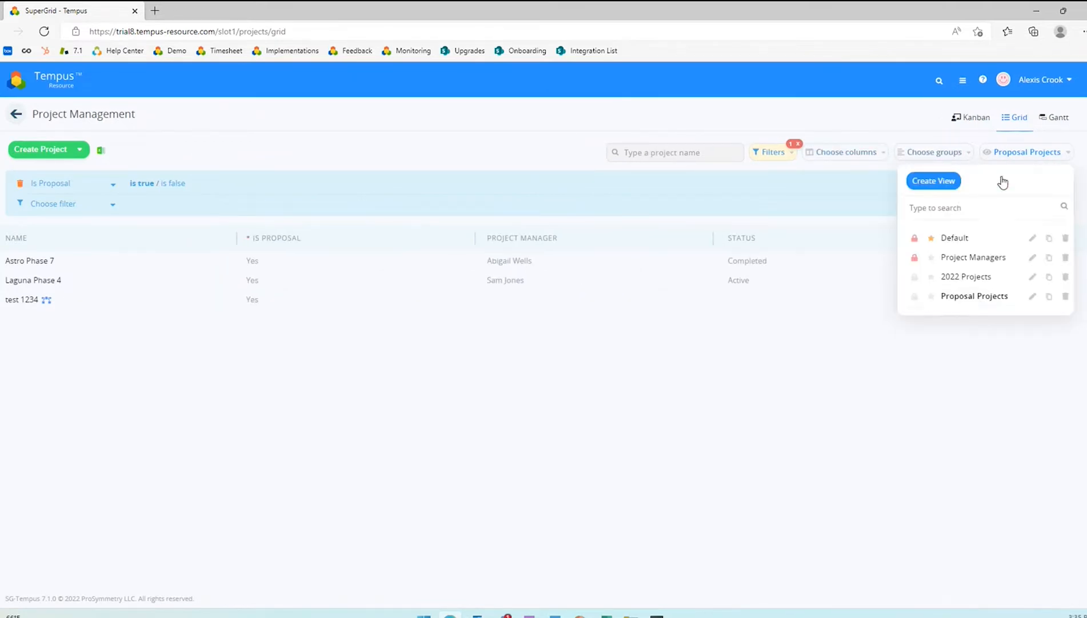
click(921, 341)
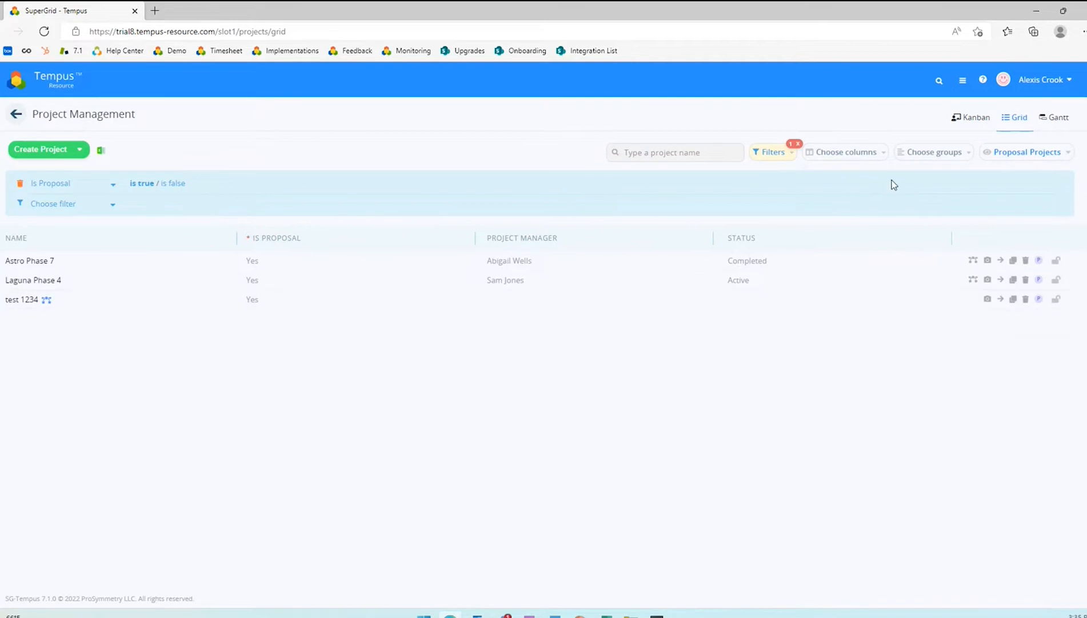
Add the Updated By column to the locked Proposal Projects view.
click(874, 153)
click(824, 330)
click(786, 350)
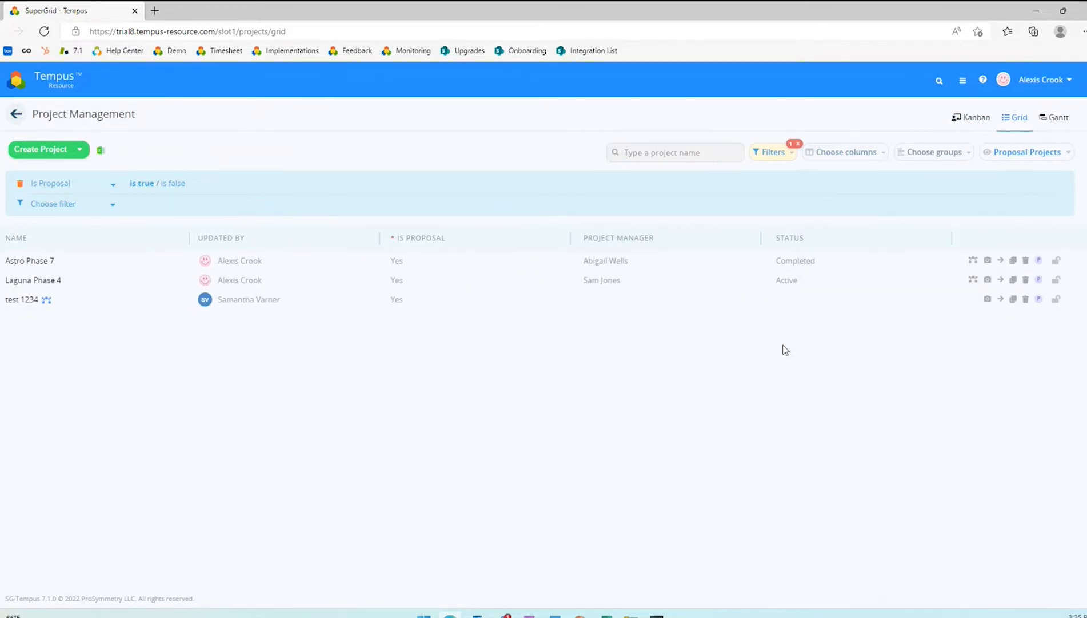
Reload the project grid and reopen the Proposal Projects view to check its saved columns.
click(44, 31)
click(1042, 151)
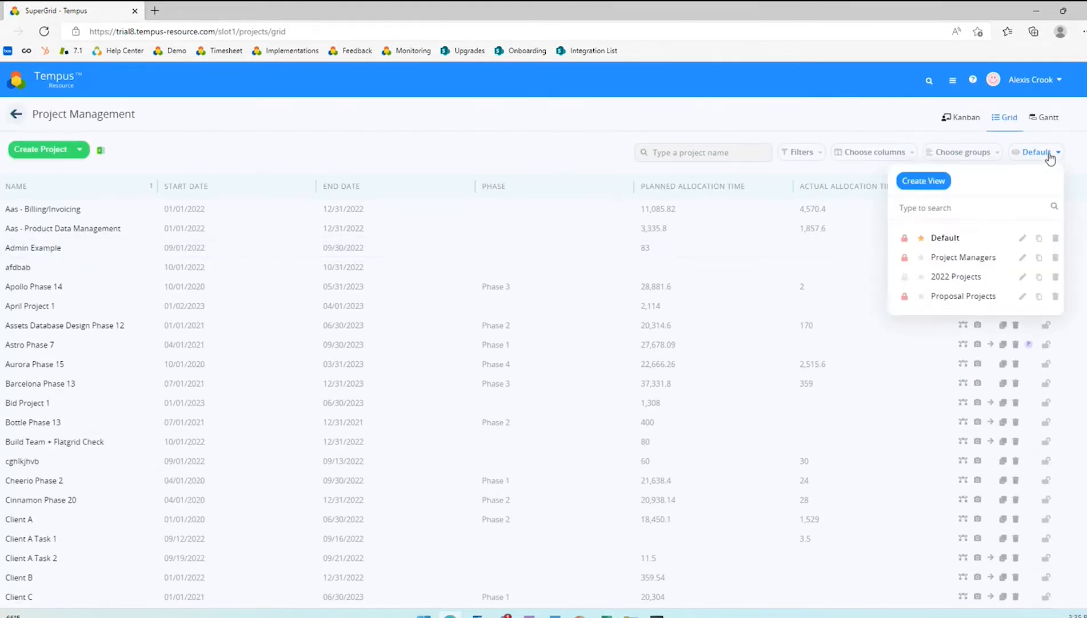
click(968, 299)
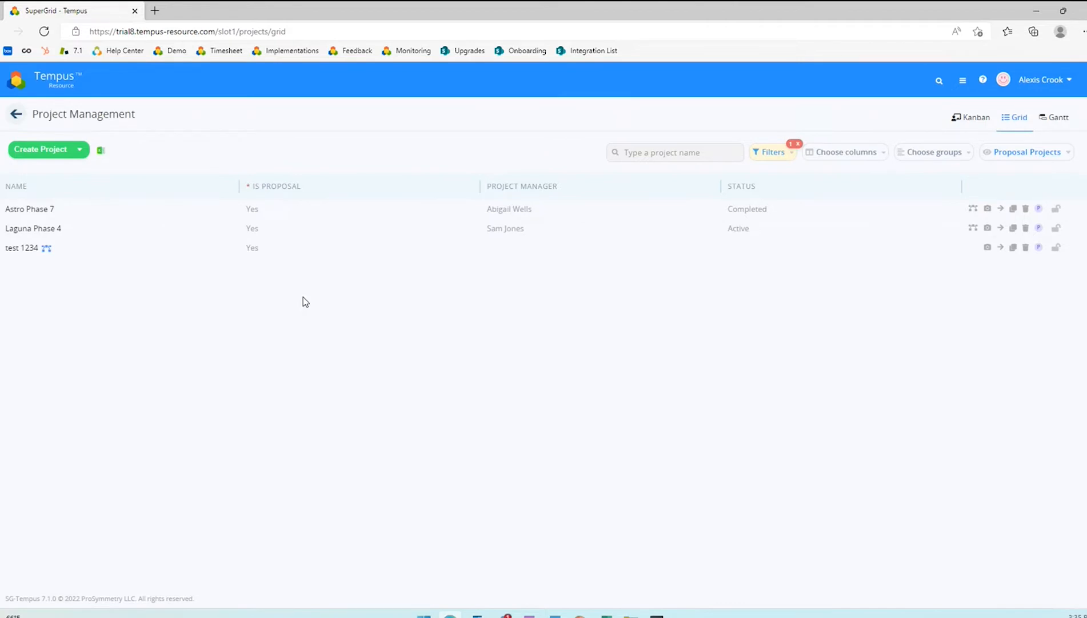
click(1036, 153)
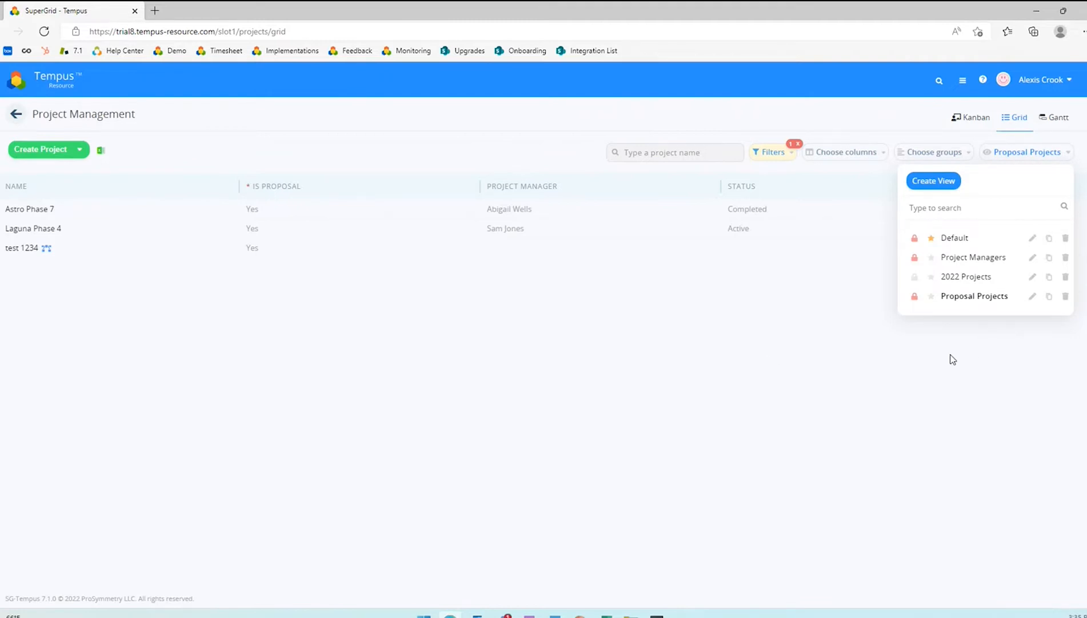
click(766, 358)
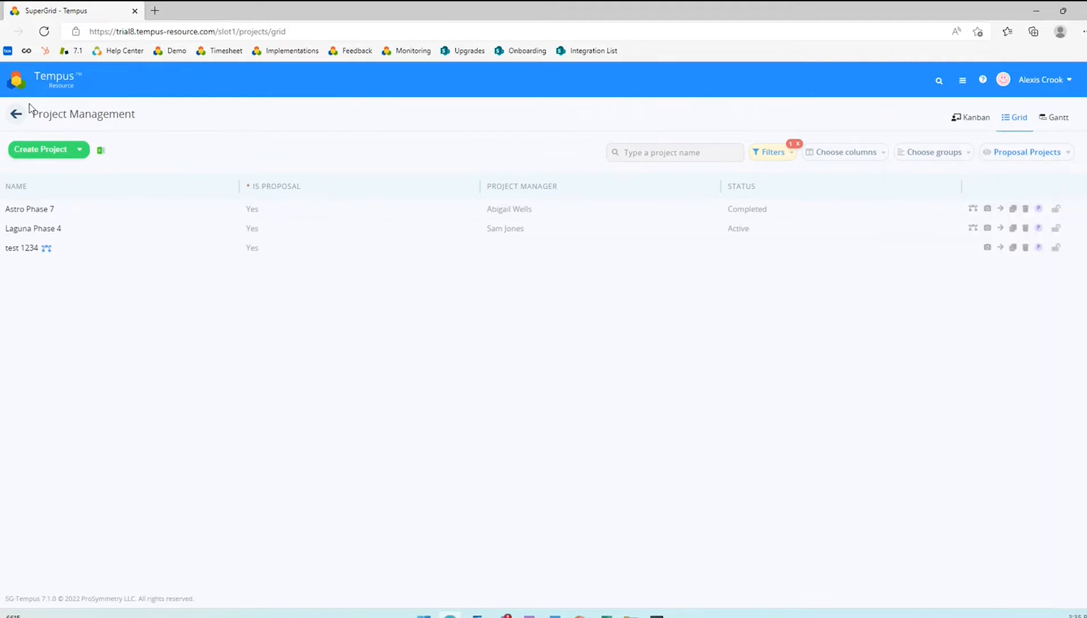
Go to the Resource Management grid and look through its saved views.
click(39, 88)
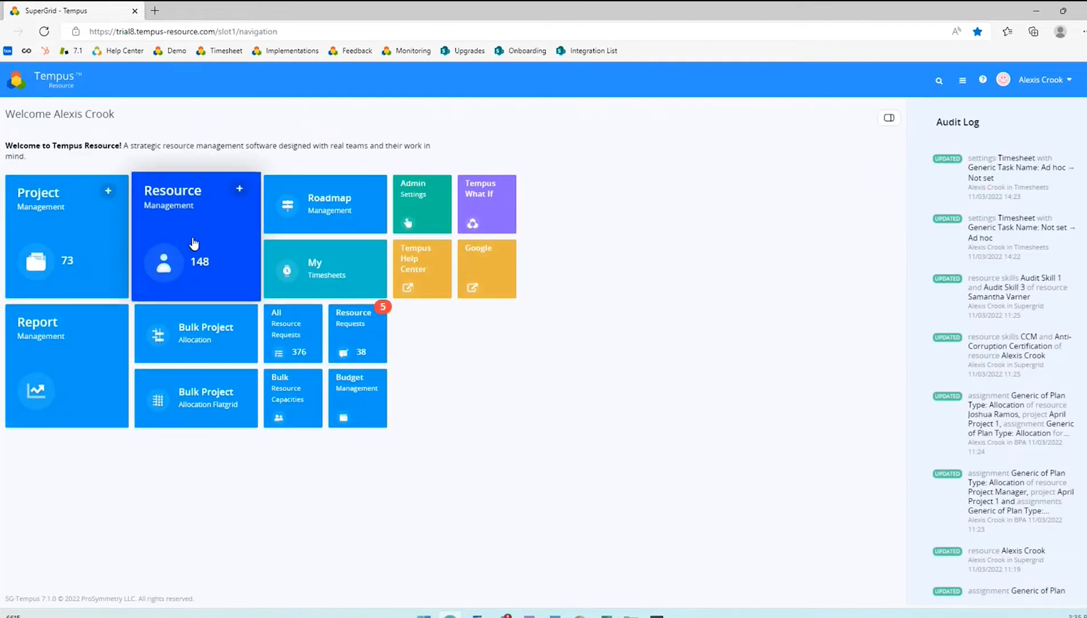
click(186, 224)
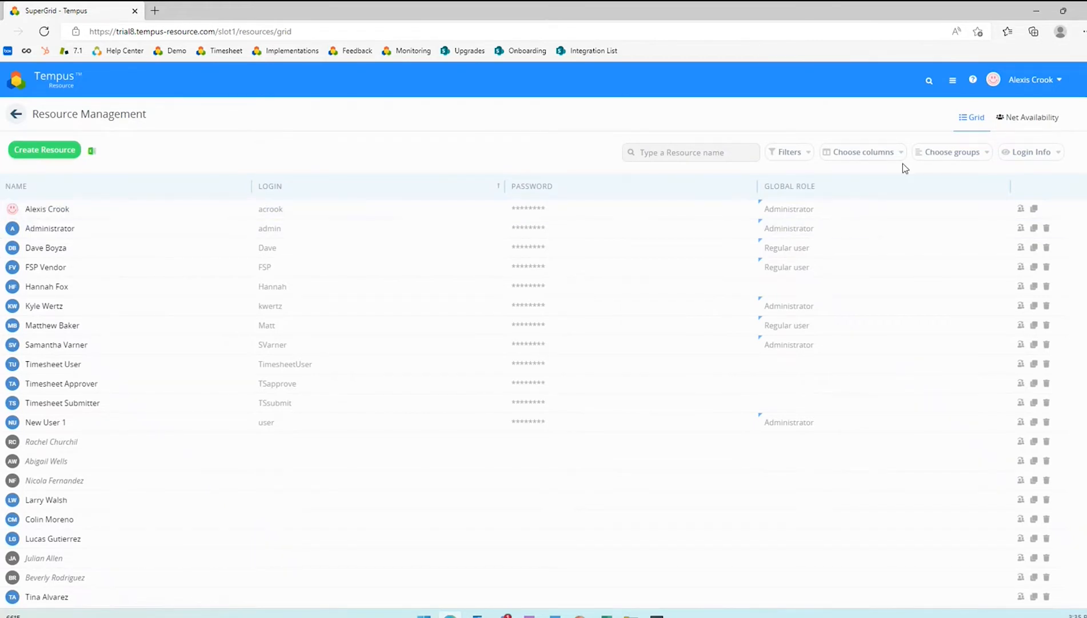
click(1059, 155)
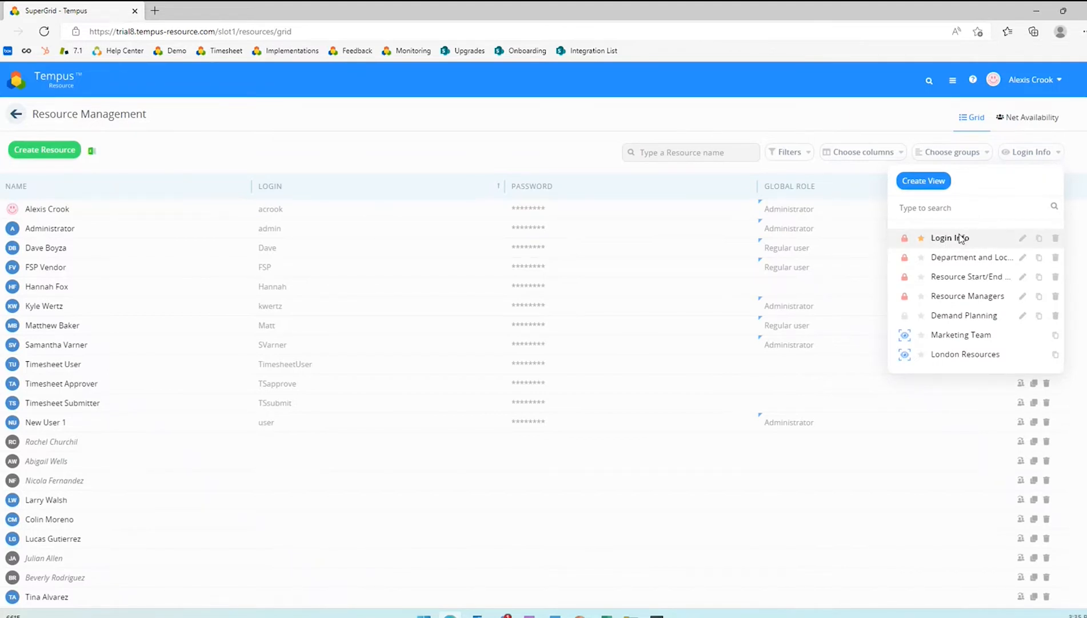
click(467, 112)
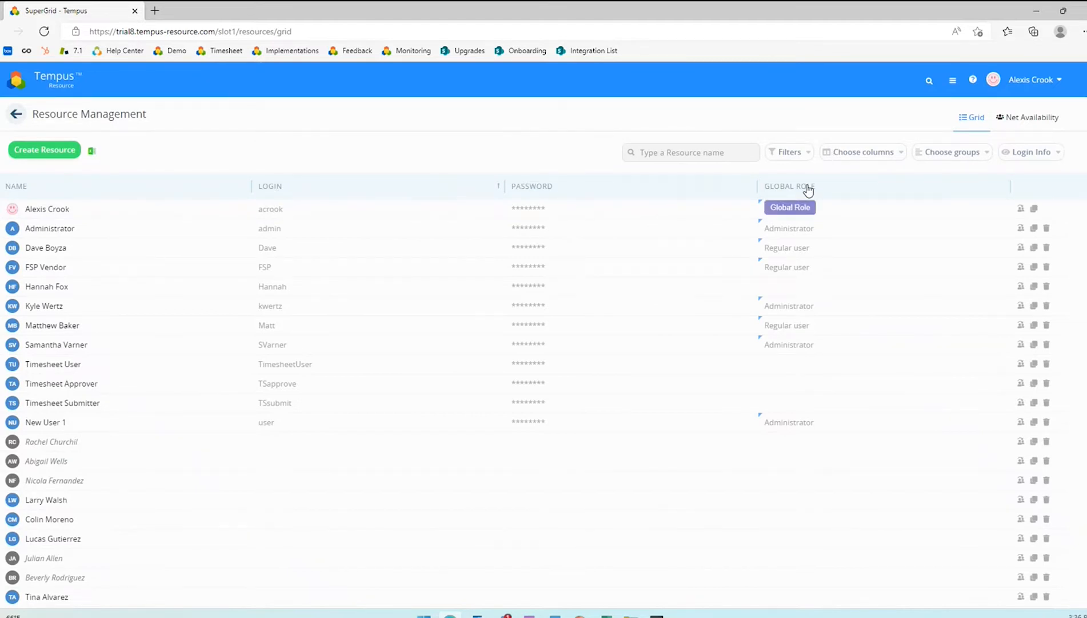
Display the resource grid in the Department and Location view, followed by the Marketing Team view.
click(1046, 153)
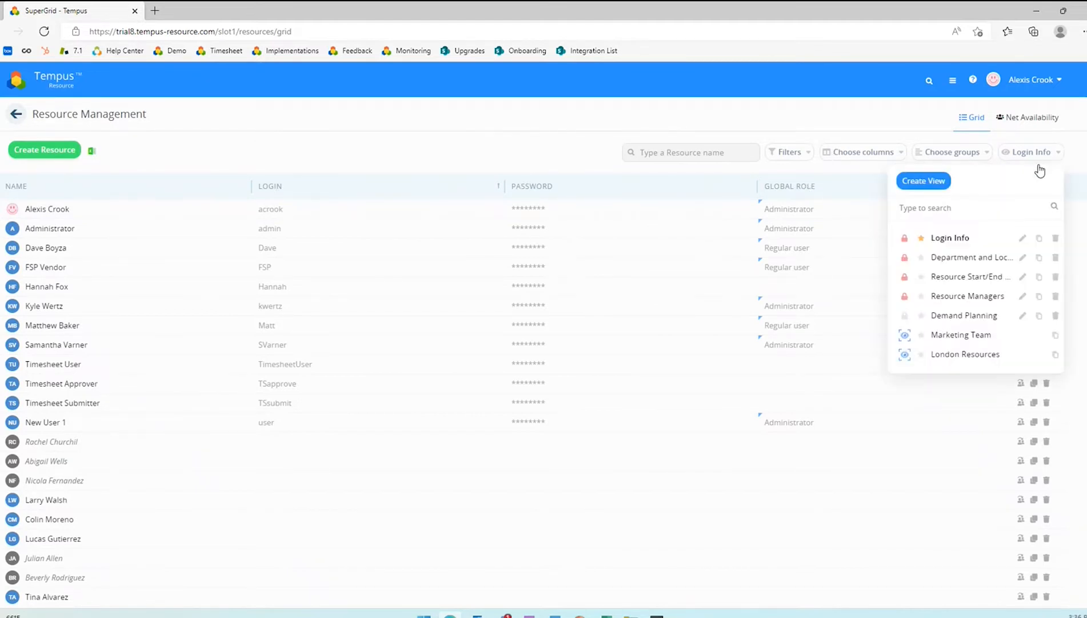
click(959, 259)
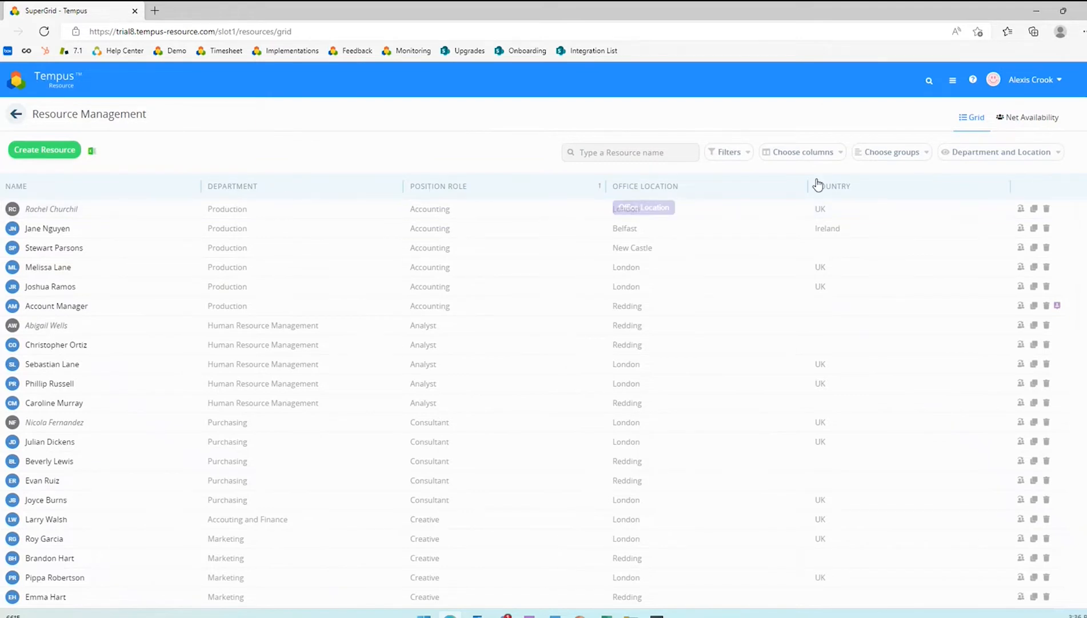
click(1054, 155)
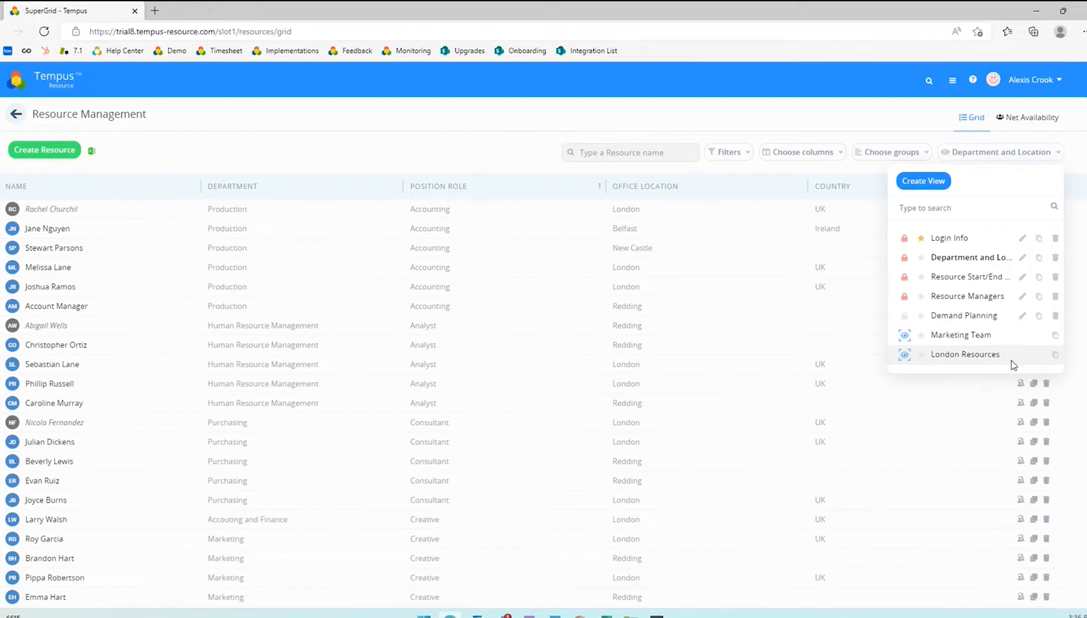
click(960, 338)
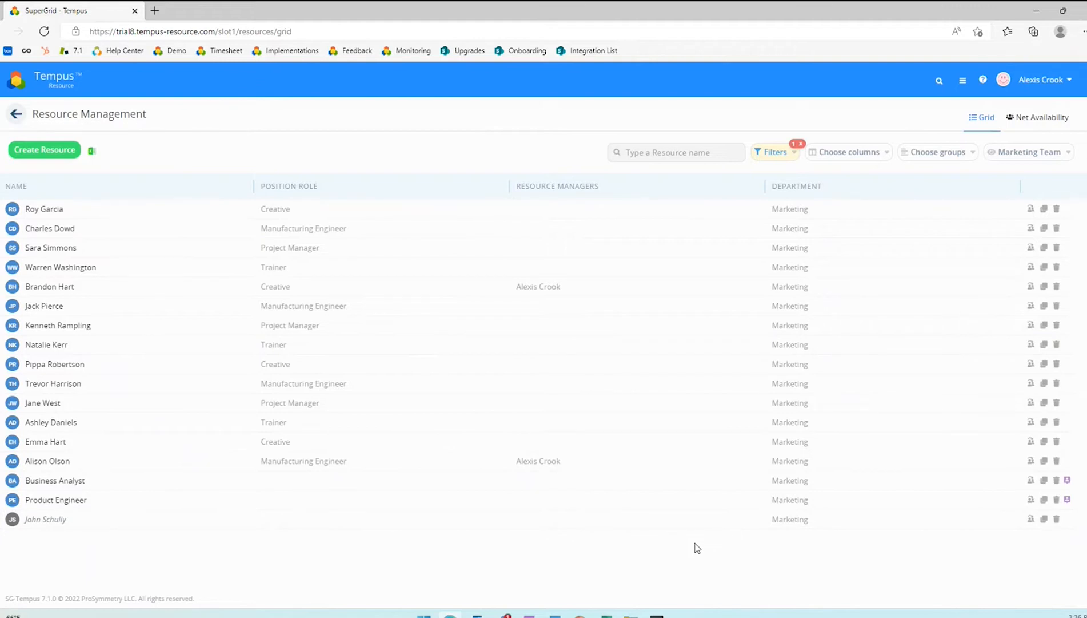
click(1028, 153)
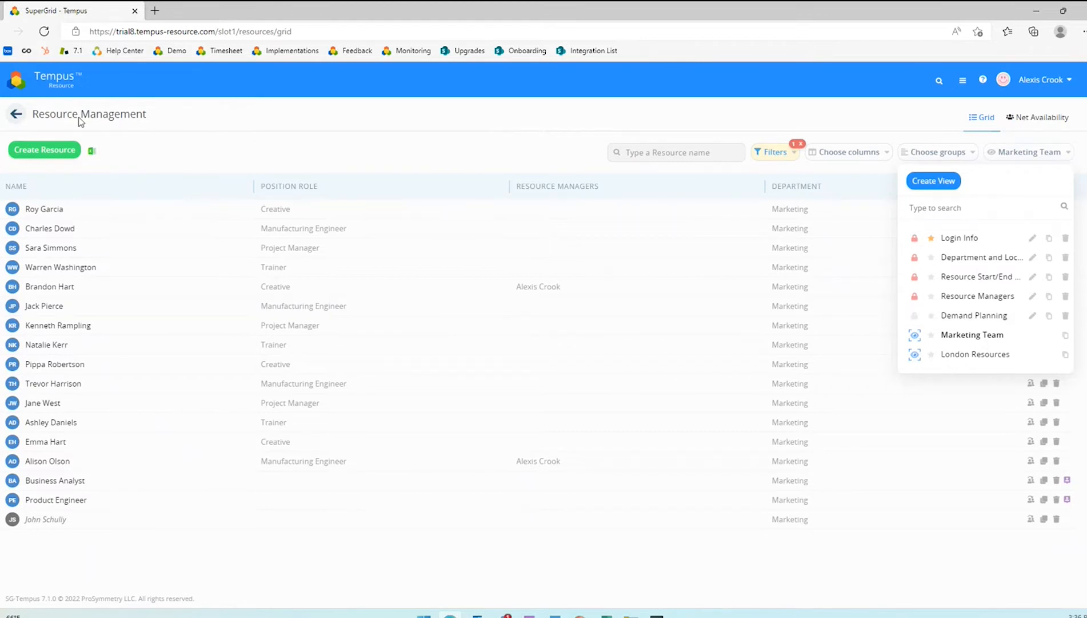
Go to the Bulk Project Allocation Flatgrid and apply its Default view.
click(55, 82)
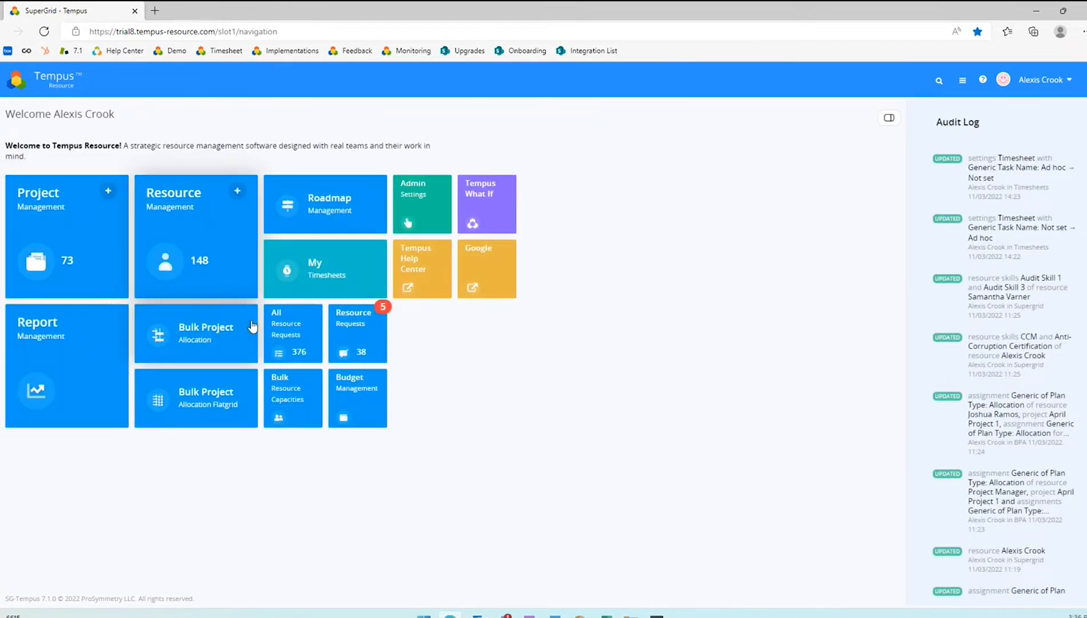
click(211, 412)
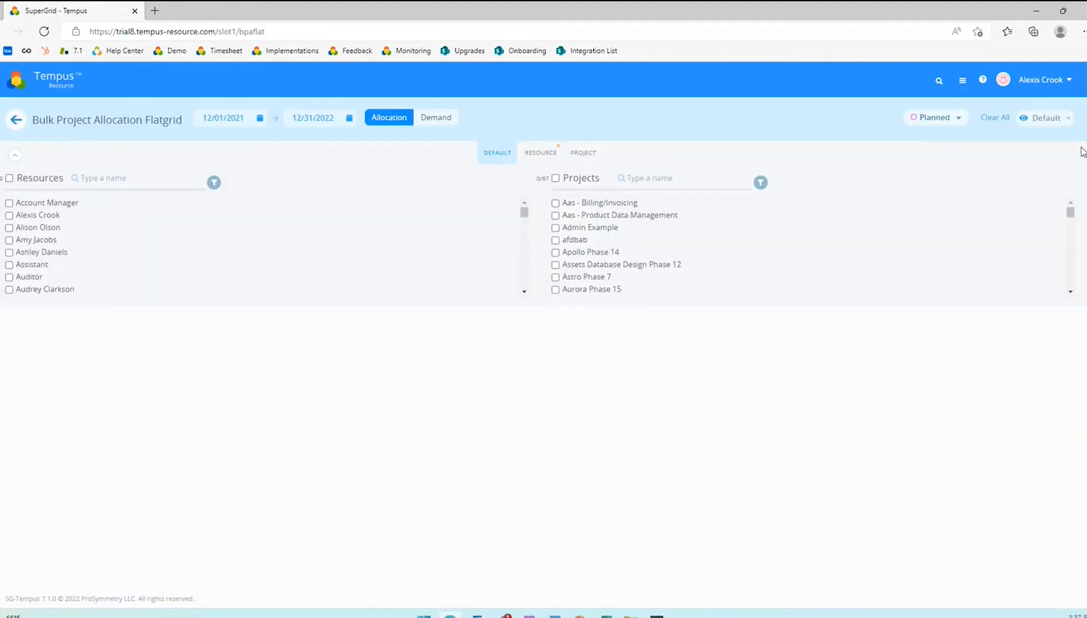
click(1046, 121)
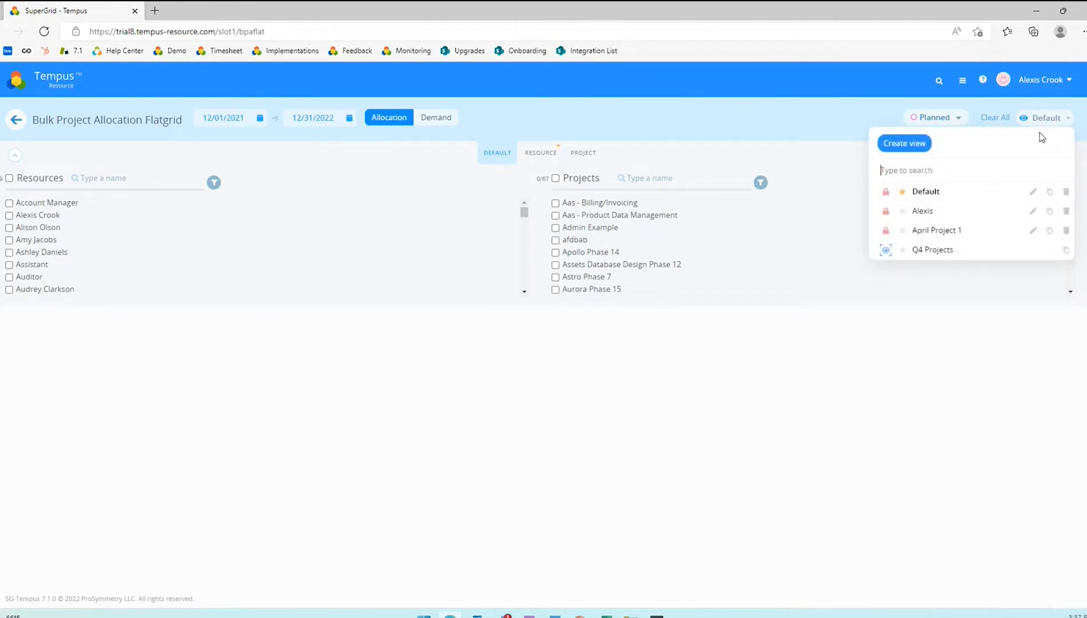
click(925, 192)
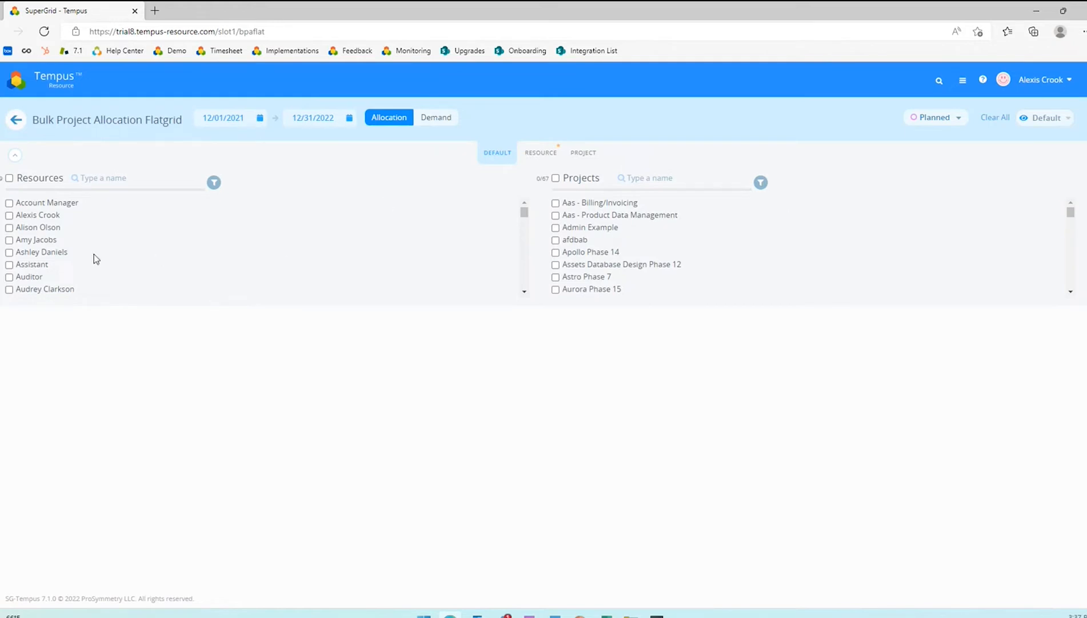
Apply the flatgrid's saved view named after the account holder, followed by the April Project 1 view.
click(1061, 120)
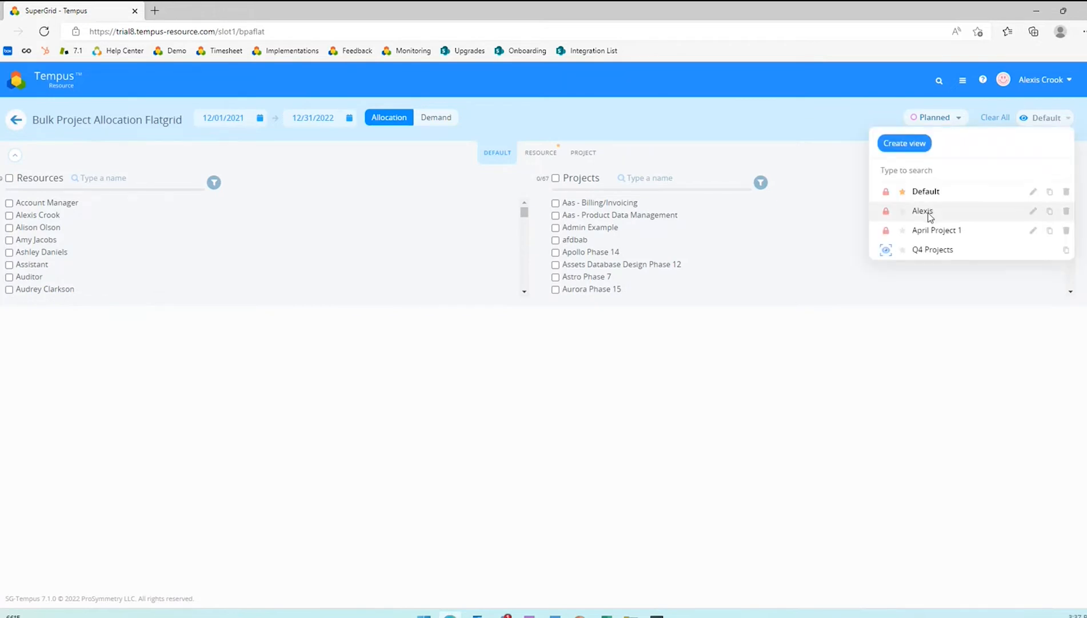
click(927, 213)
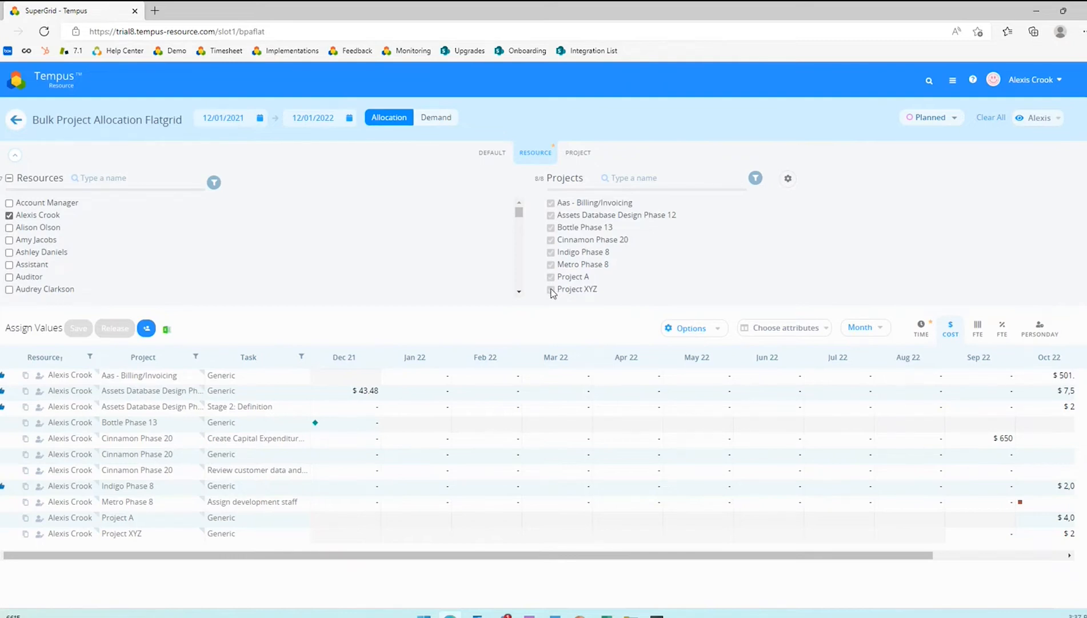
click(1029, 117)
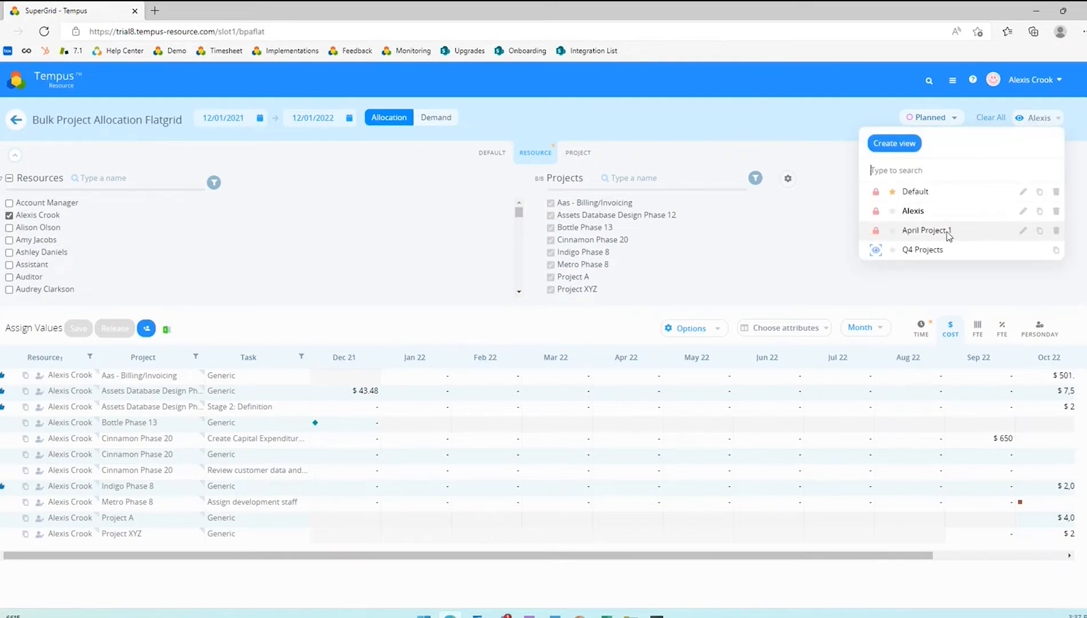
click(914, 232)
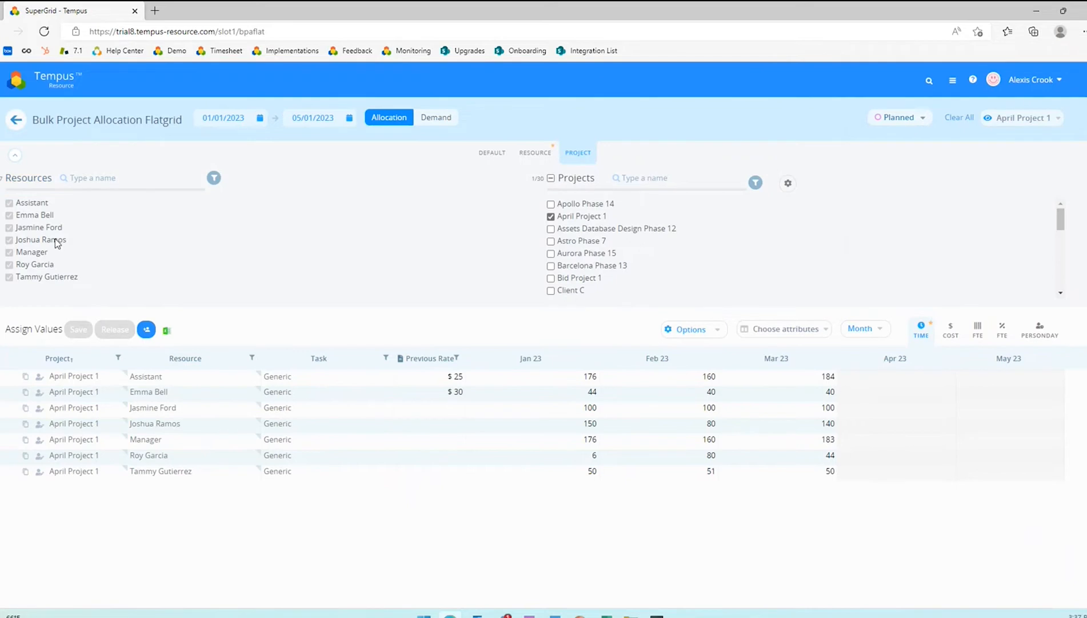
Create a new flatgrid view with the date range 01/01/2023 to 12/31/2023.
click(1005, 125)
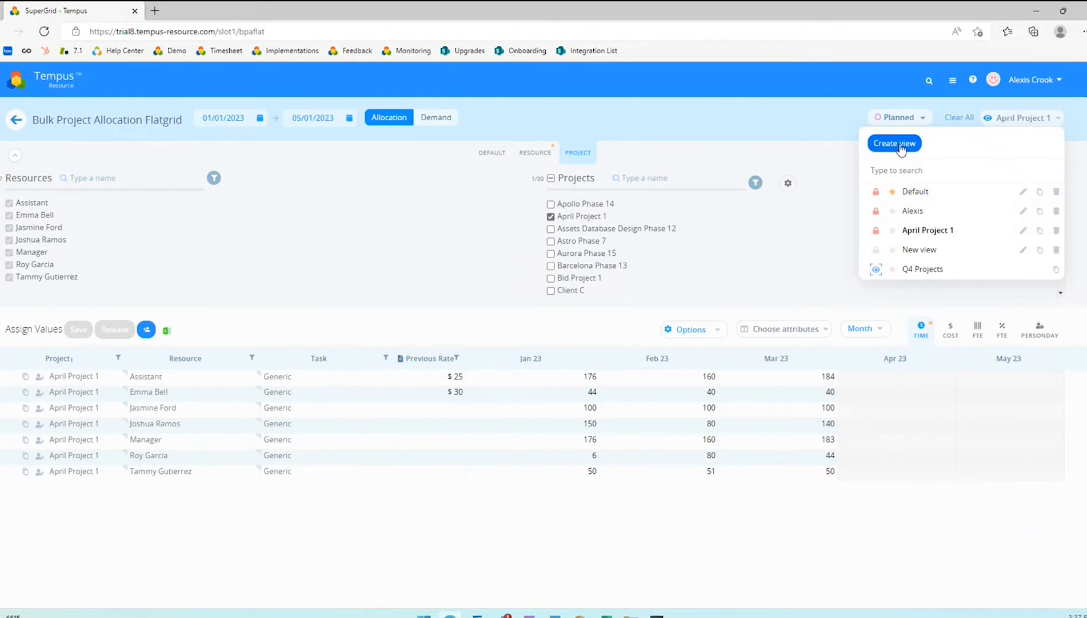
click(920, 249)
click(220, 116)
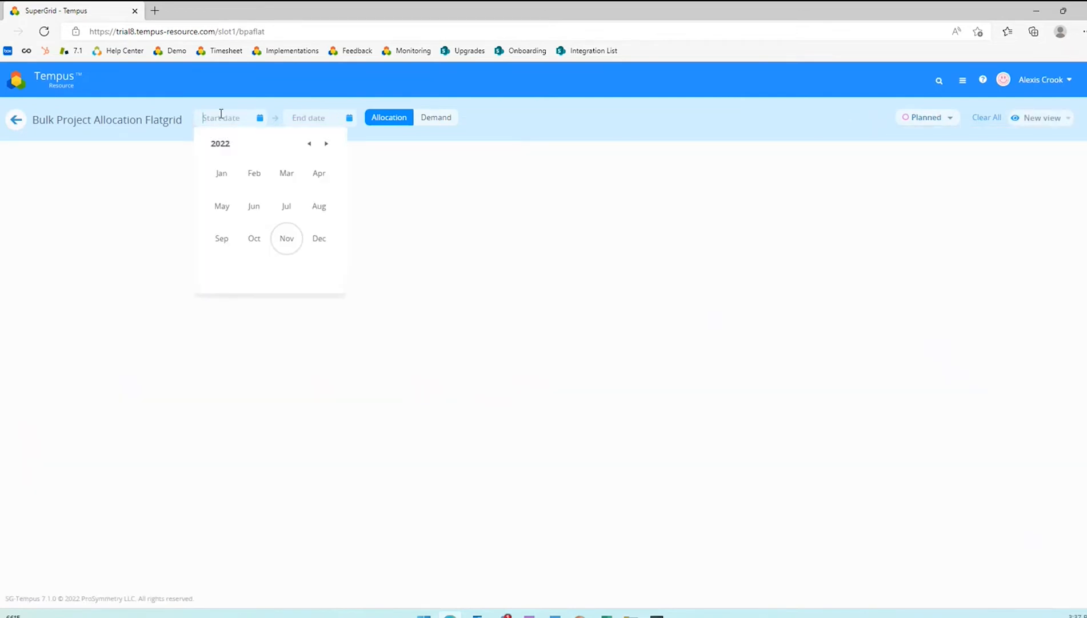
click(327, 147)
click(224, 176)
click(222, 185)
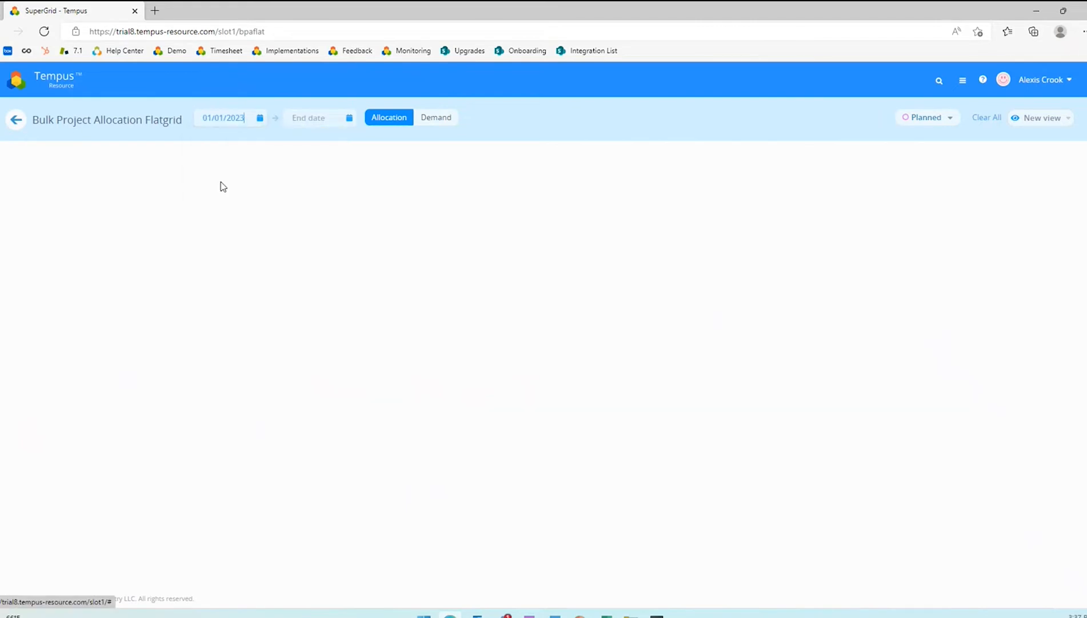
click(332, 116)
click(416, 148)
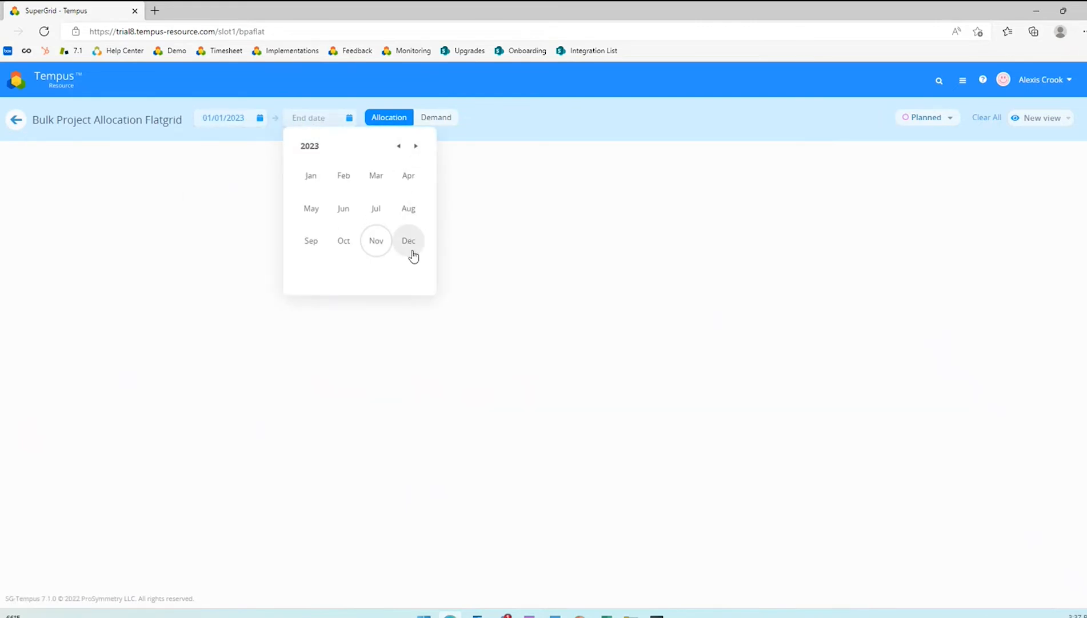
click(410, 243)
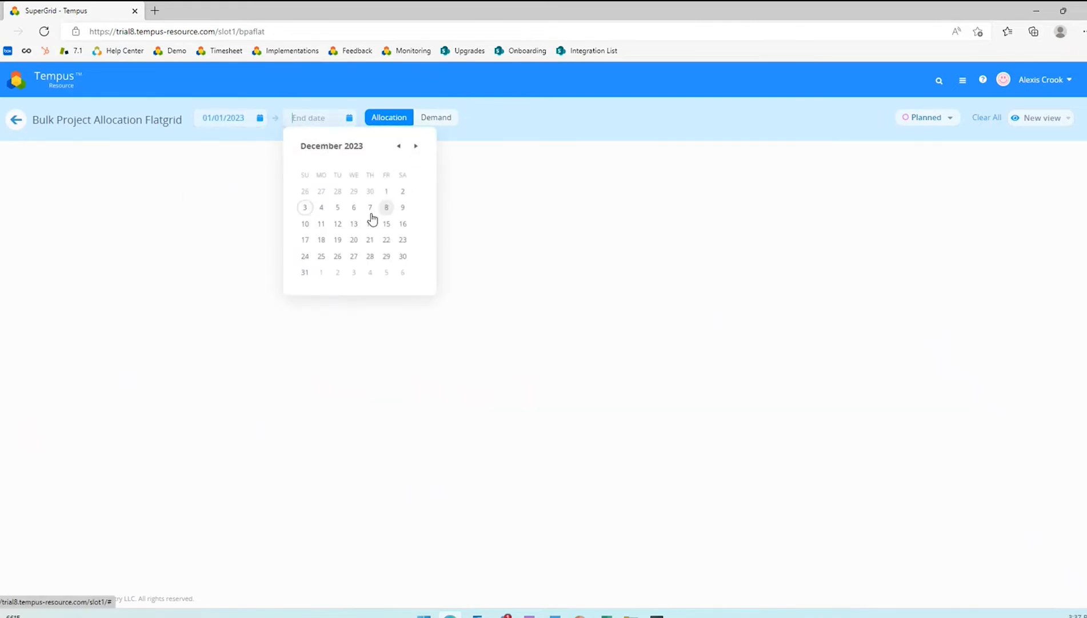
click(305, 280)
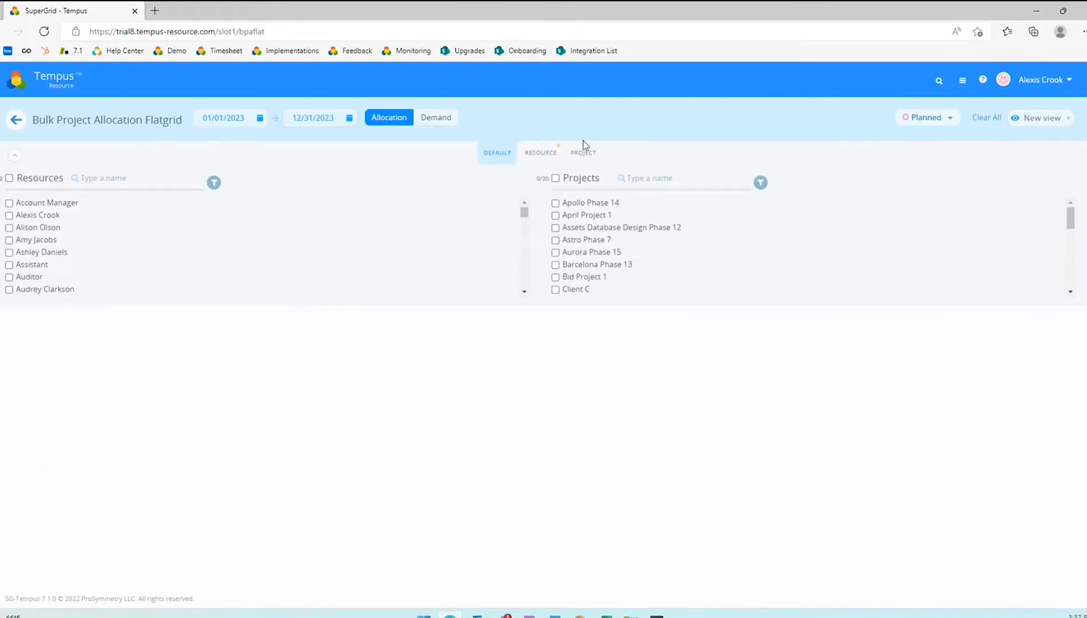
Base the new flatgrid view on projects and select all of the listed projects.
click(579, 155)
click(553, 178)
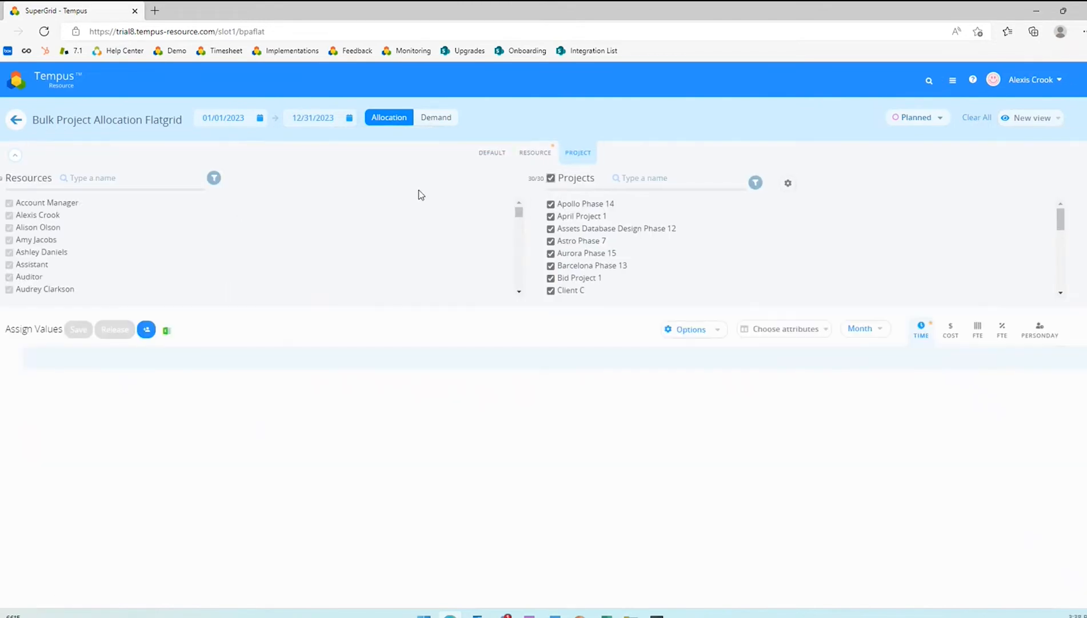
Try to rename the newly created flatgrid view.
click(1036, 119)
click(1023, 251)
double_click(964, 247)
click(962, 247)
drag(962, 247, 850, 245)
click(851, 247)
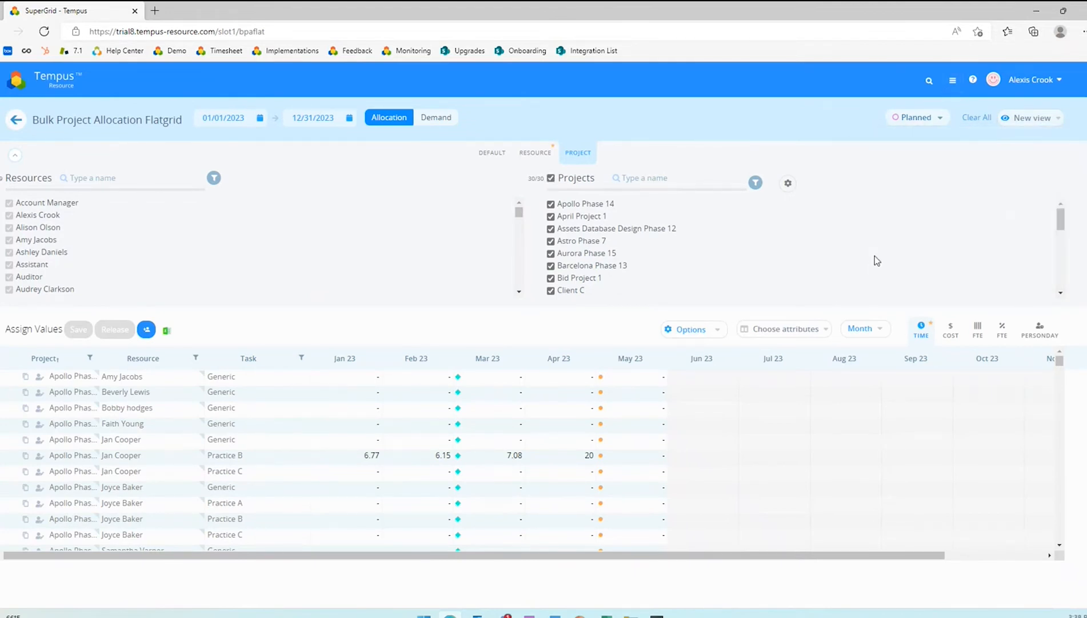
Rename the newly created flatgrid view 2023 Projects and apply it.
click(1049, 118)
click(1023, 250)
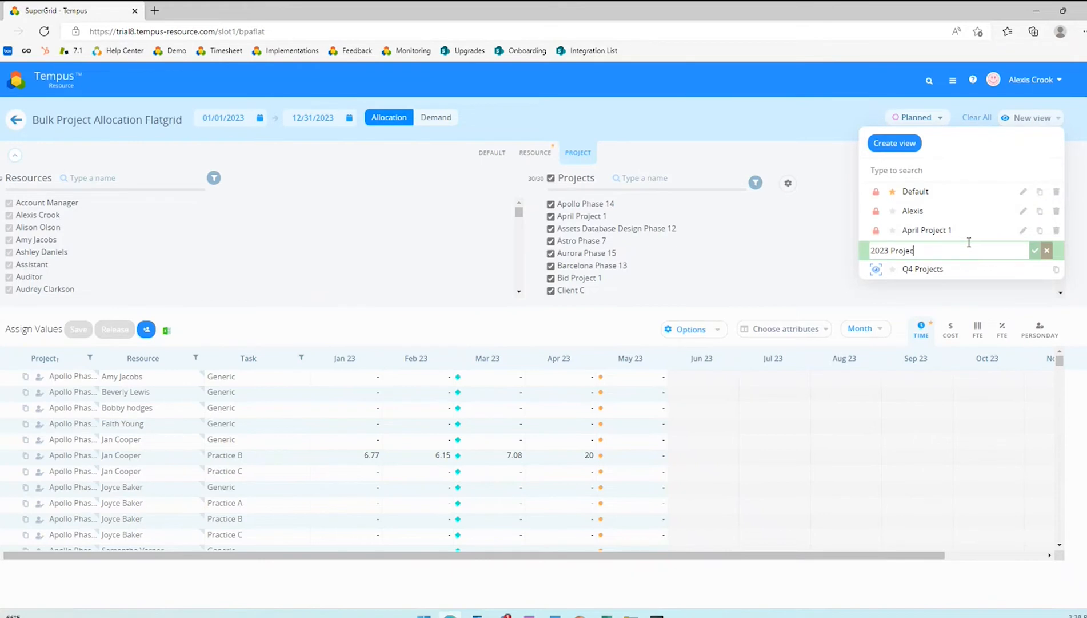
key(Return)
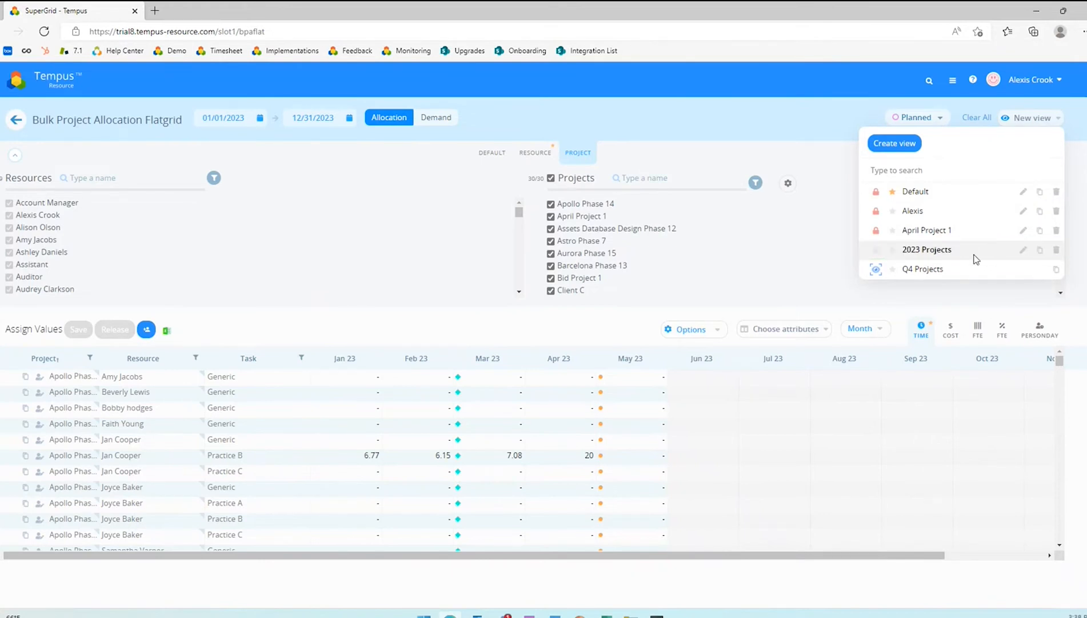
click(972, 257)
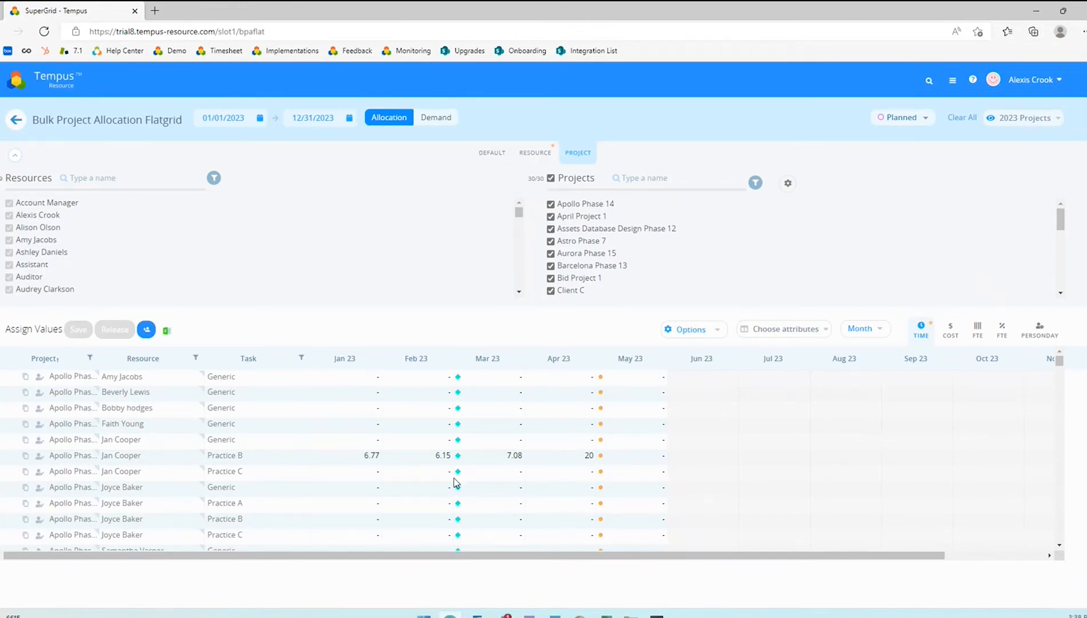
Apply the public Q4 Projects view to the flatgrid and reopen the list of saved views.
click(1058, 122)
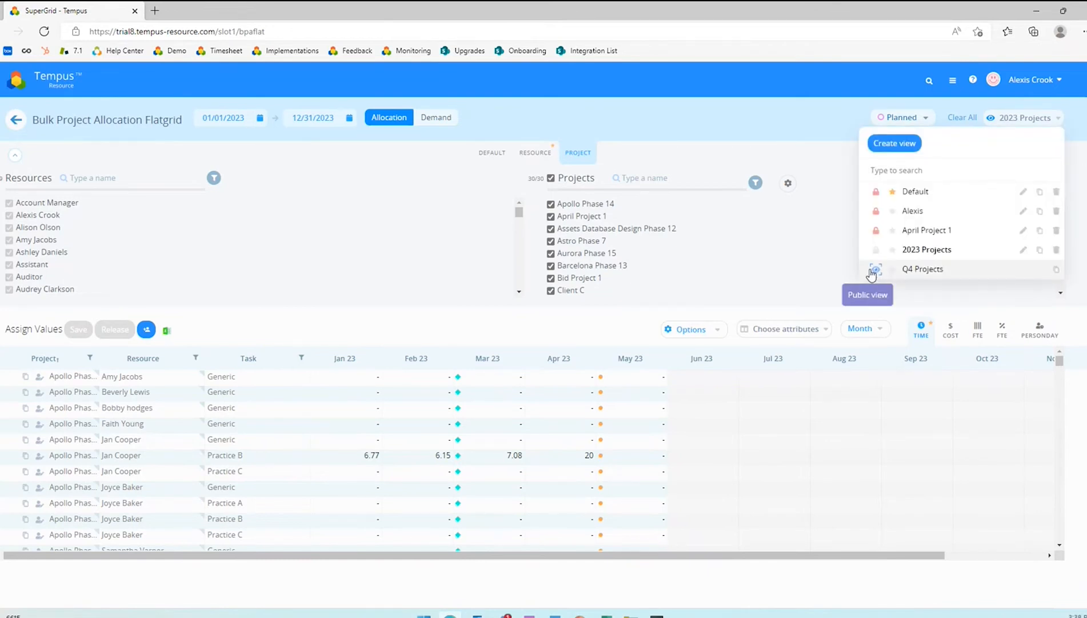
click(921, 270)
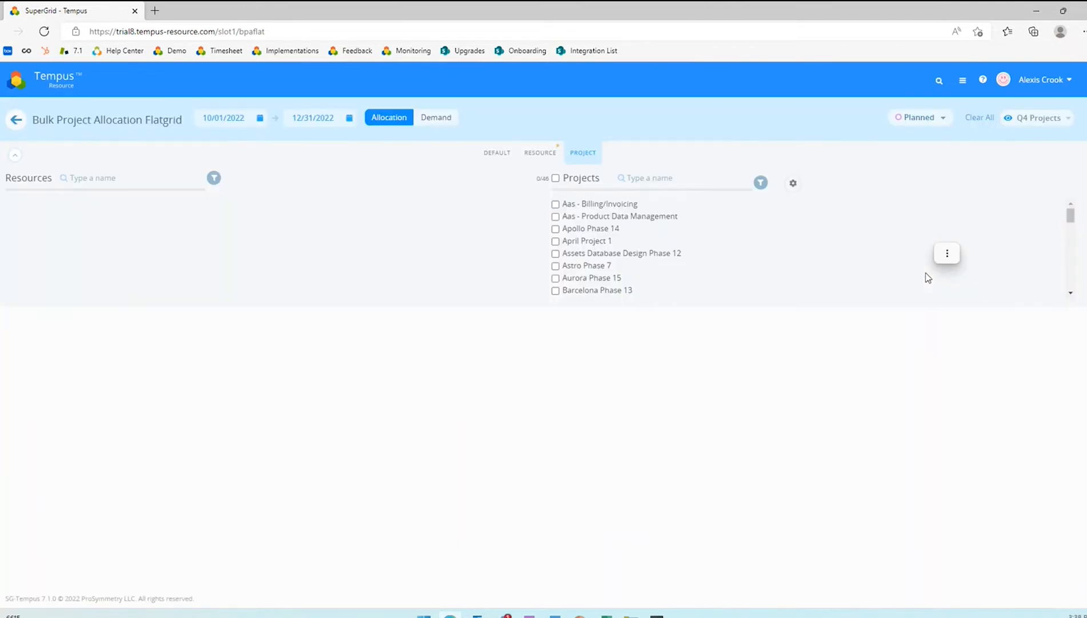
click(1055, 122)
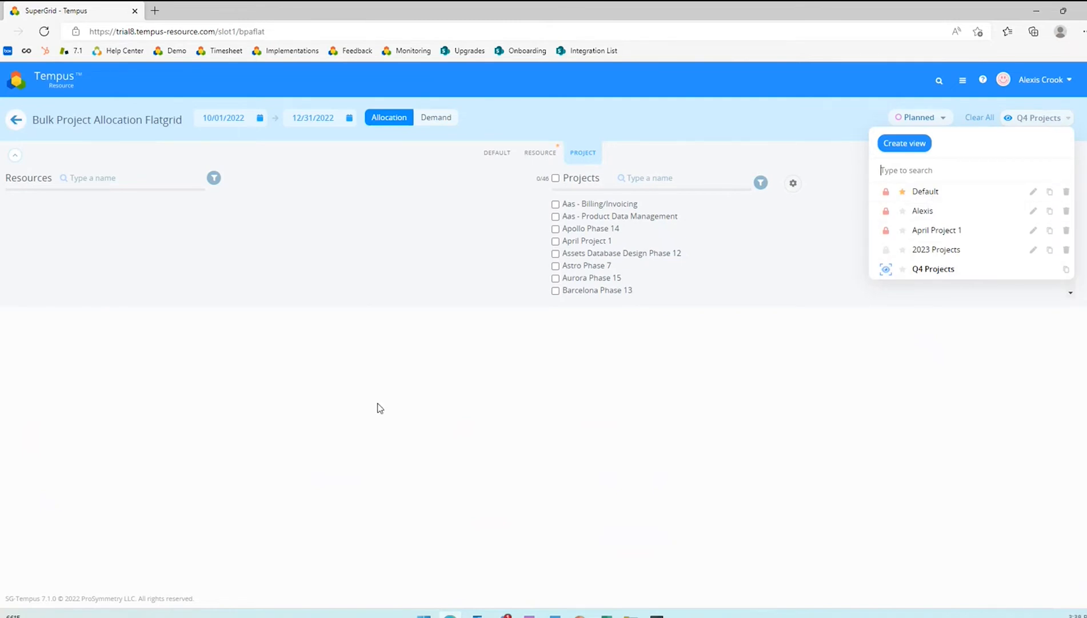
Go to View Management in the admin settings and add a new Resource Management view.
click(53, 83)
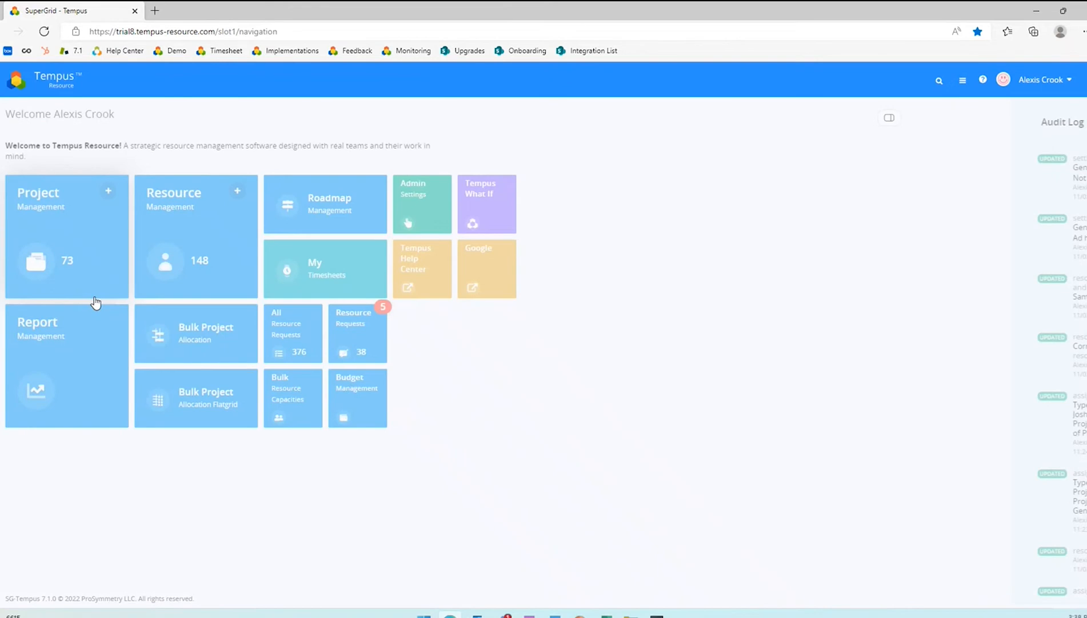
click(422, 215)
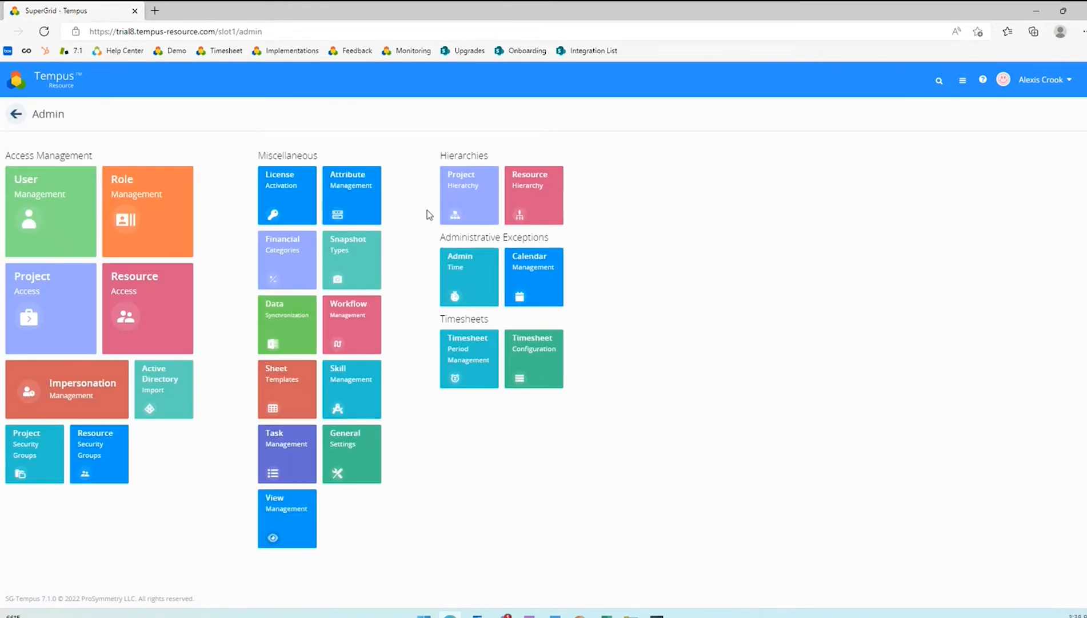
click(285, 527)
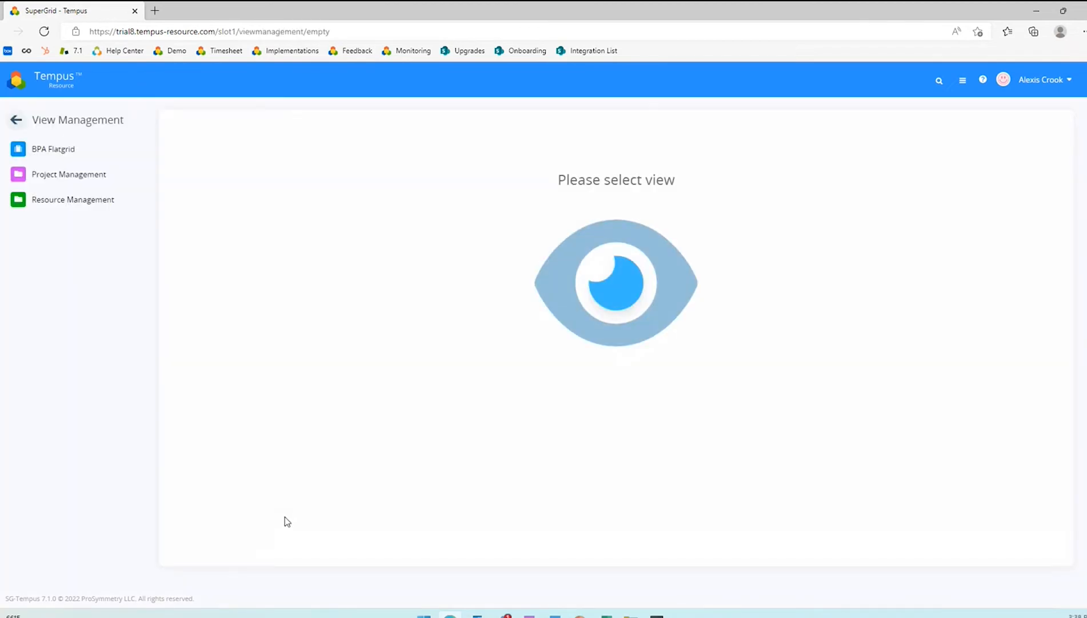
click(77, 152)
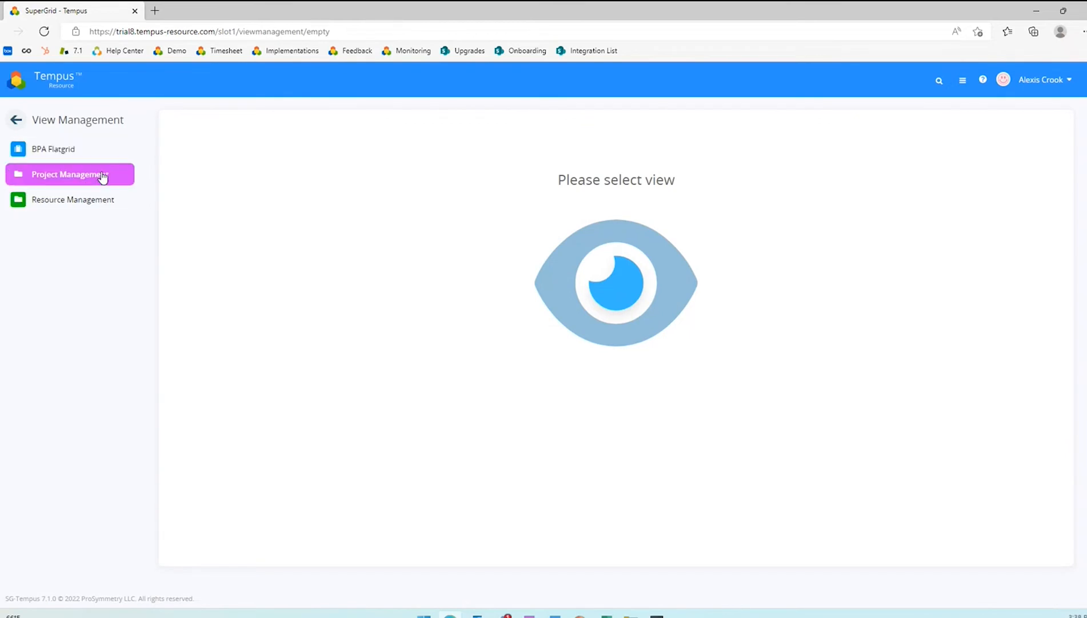
click(96, 204)
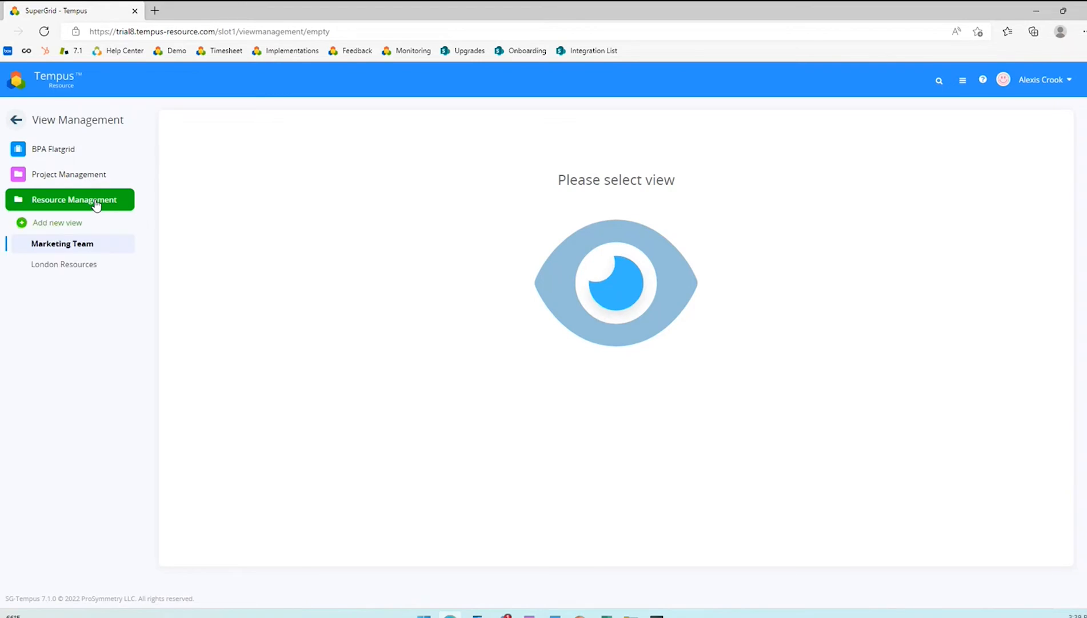
click(46, 228)
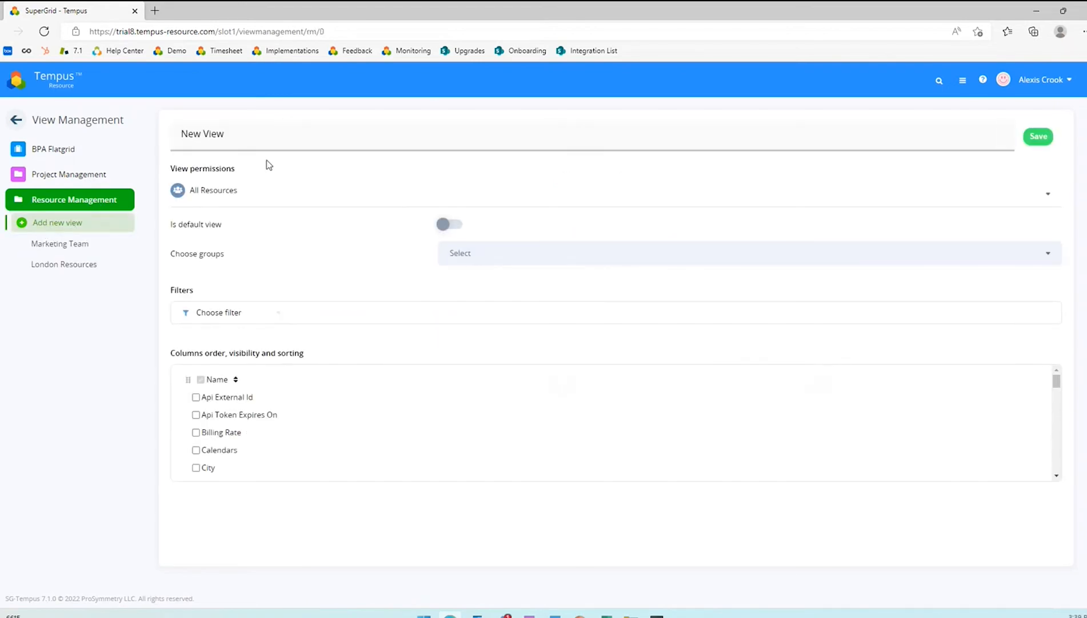
Examine the new view's permission choices for roles and resources, its default-view setting and the available grouping attributes.
click(200, 201)
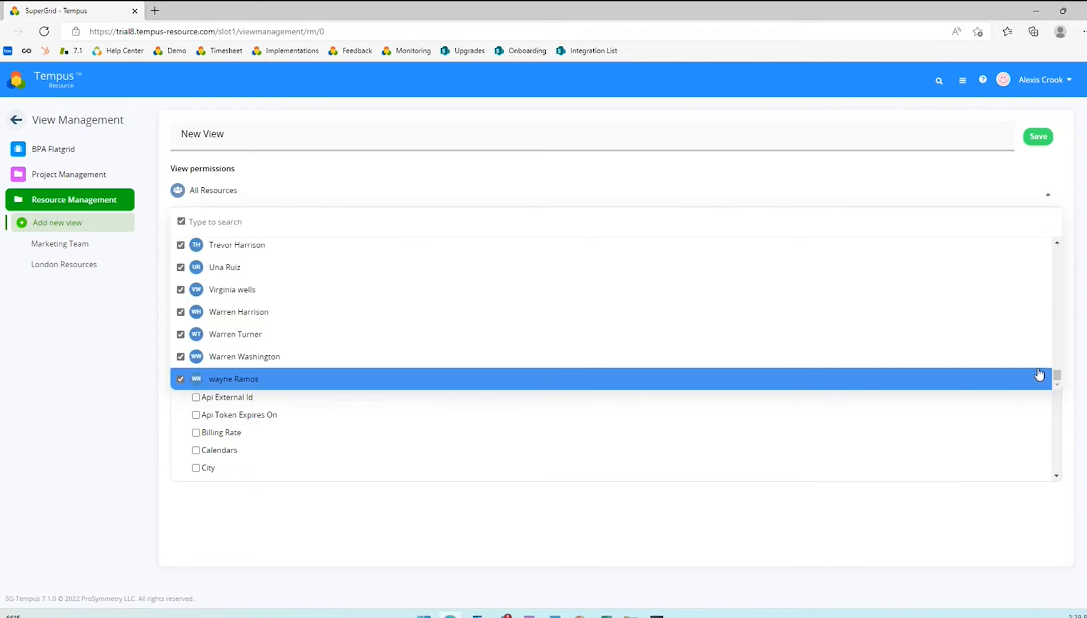
drag(1057, 376, 1052, 252)
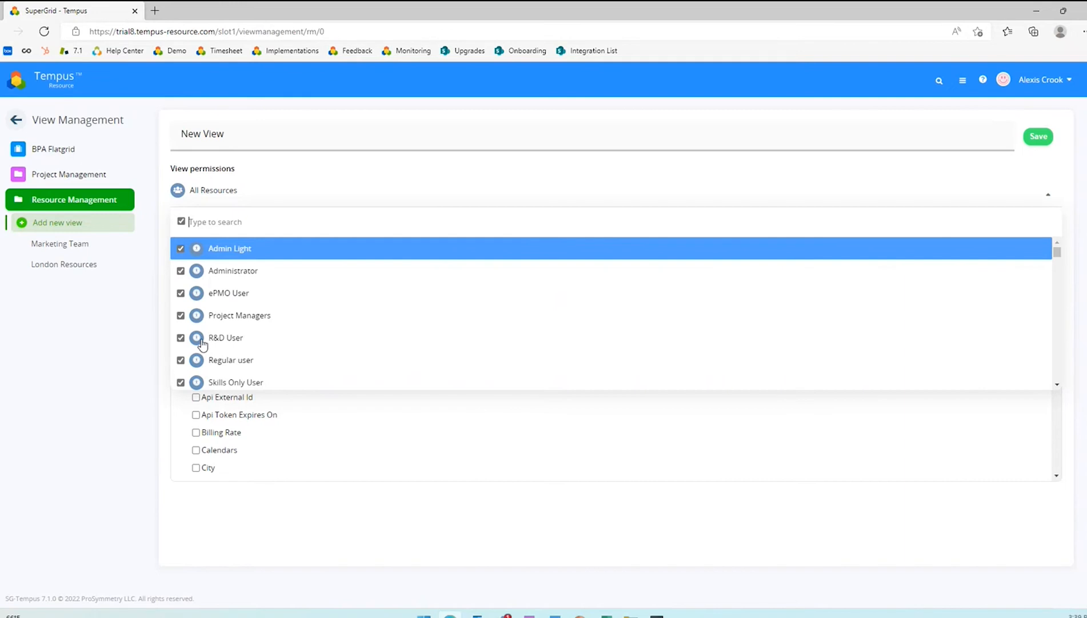
scroll(231, 333, down, 3)
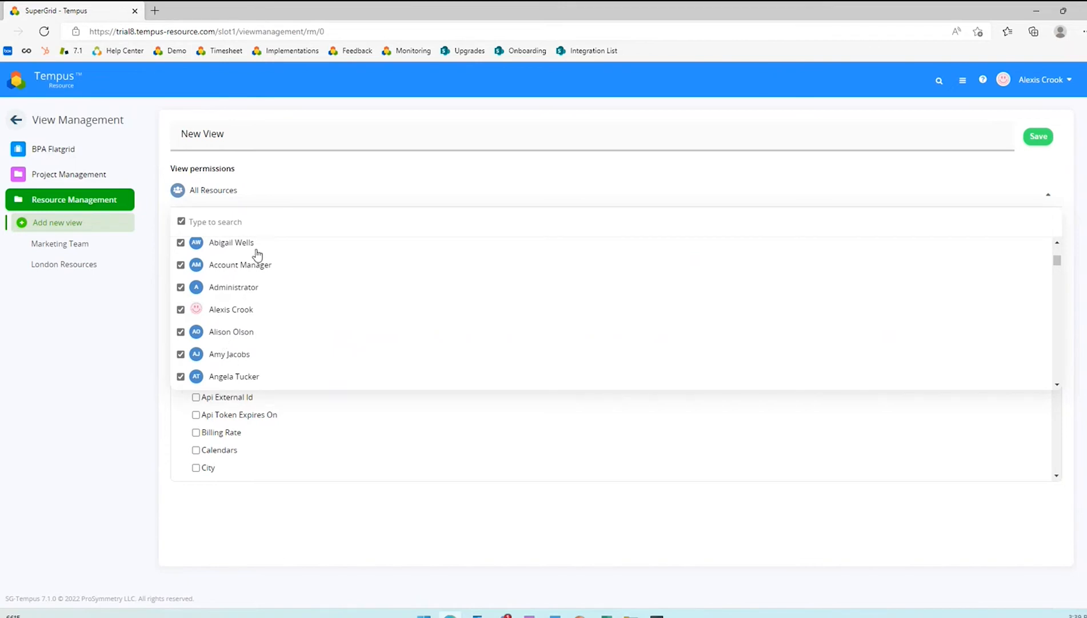
click(231, 191)
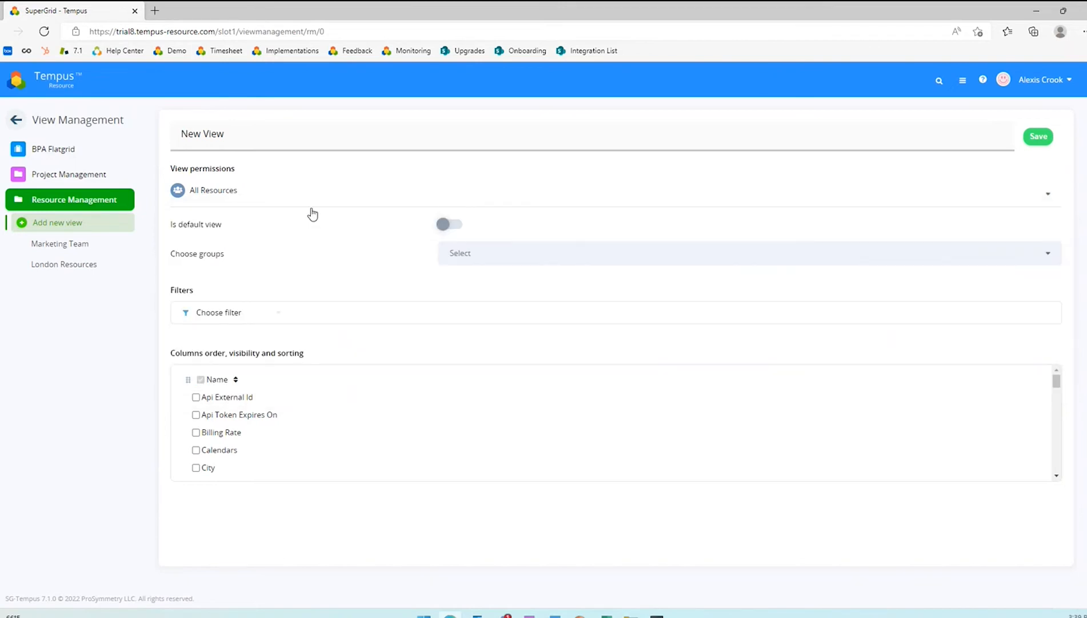
click(451, 229)
click(499, 253)
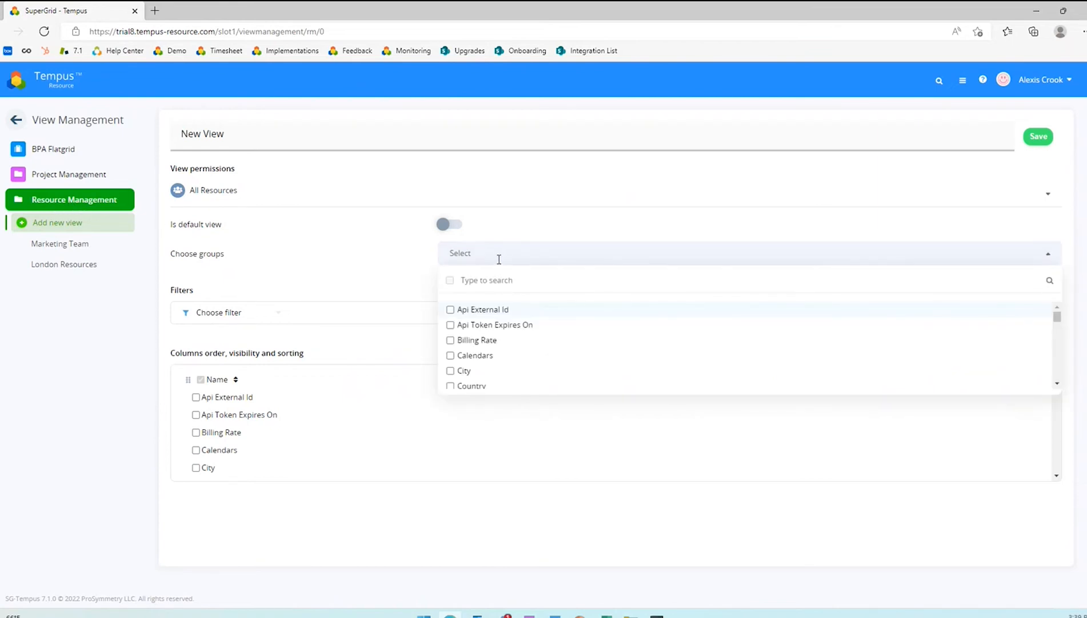
scroll(517, 323, down, 3)
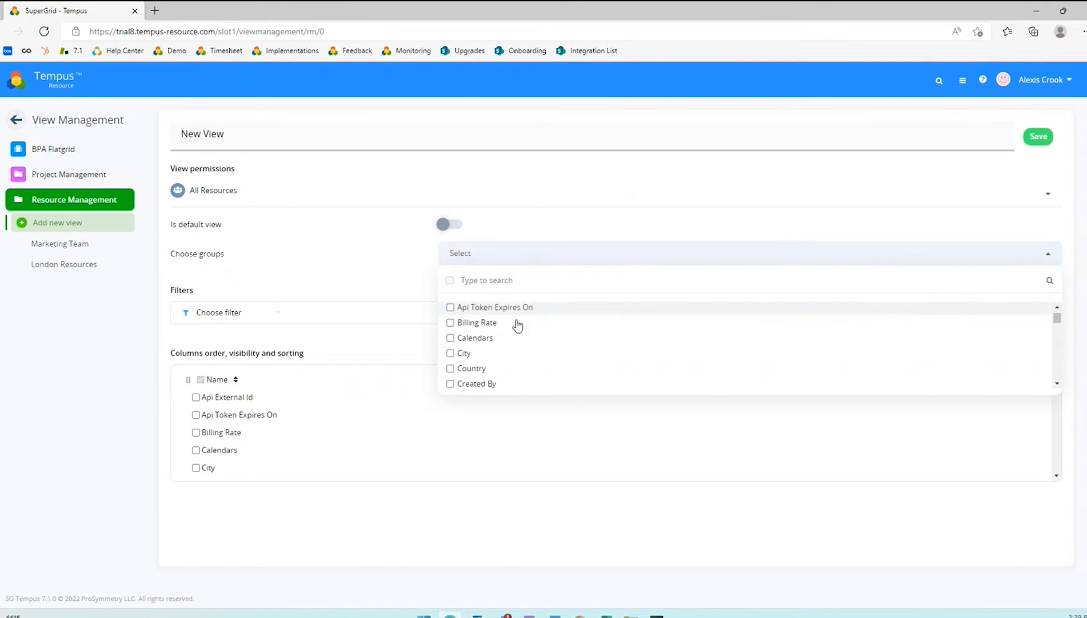
click(294, 297)
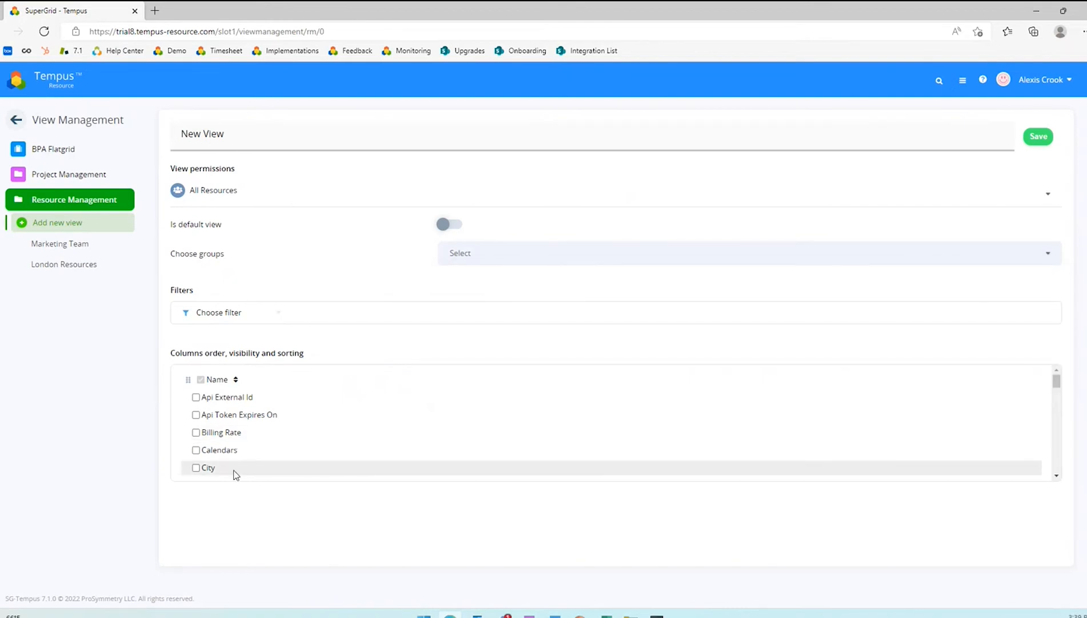
Include the City, Country and Global Role columns in the new resource view.
scroll(240, 457, down, 2)
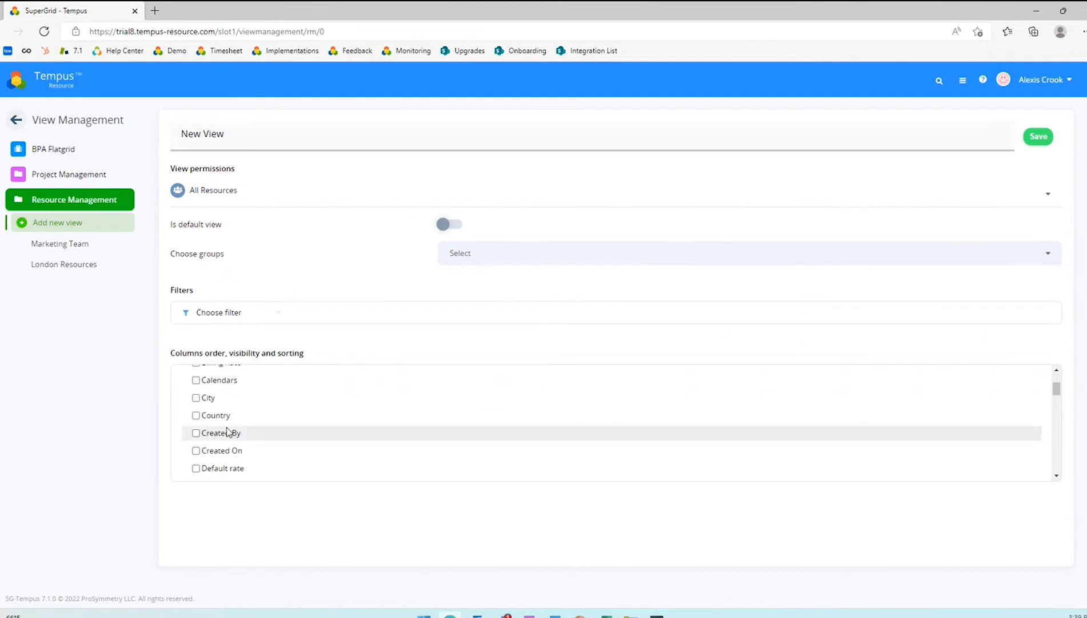
scroll(227, 432, down, 1)
scroll(227, 431, up, 1)
click(196, 380)
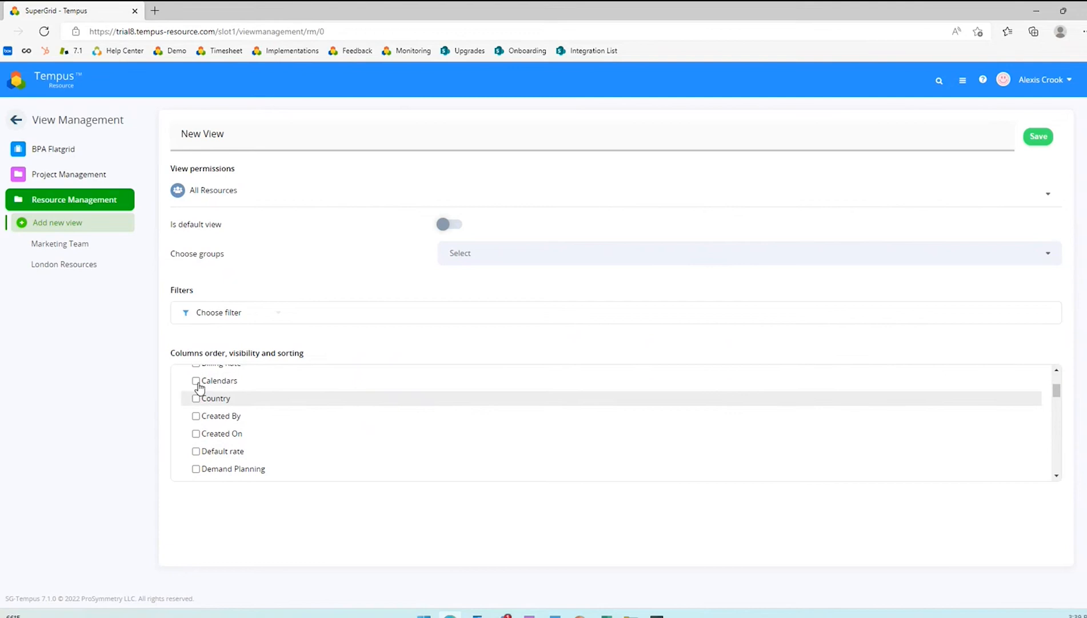
click(196, 397)
scroll(249, 430, down, 1)
scroll(249, 430, down, 3)
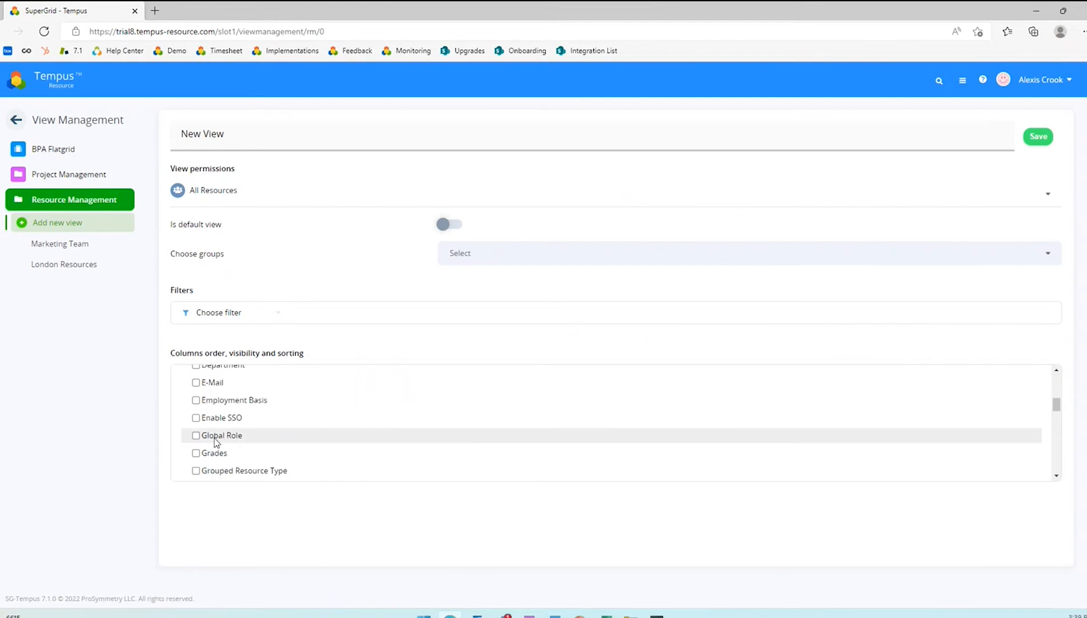
click(196, 436)
scroll(306, 442, down, 2)
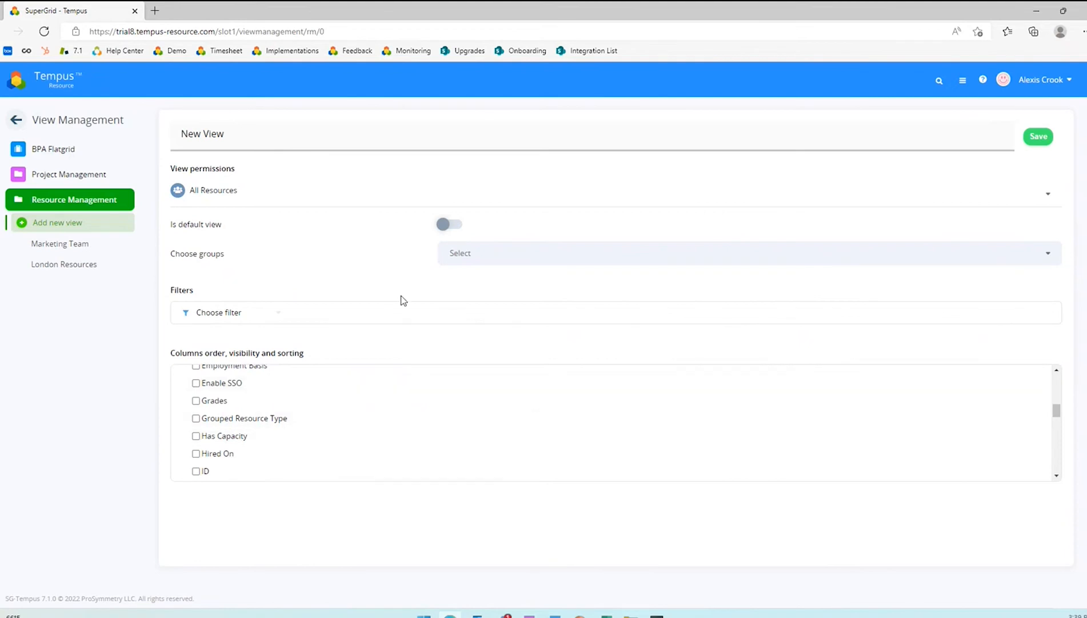
Name the view Locations and filter it to resources whose City belongs to Columbus or NYC.
triple_click(252, 136)
text(Locations)
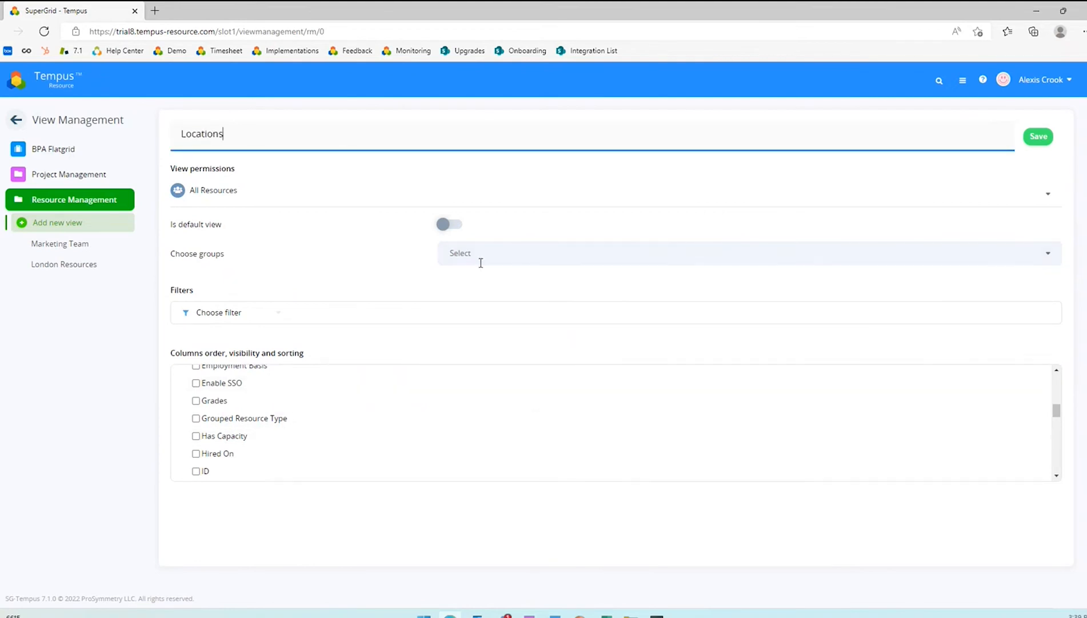
click(223, 313)
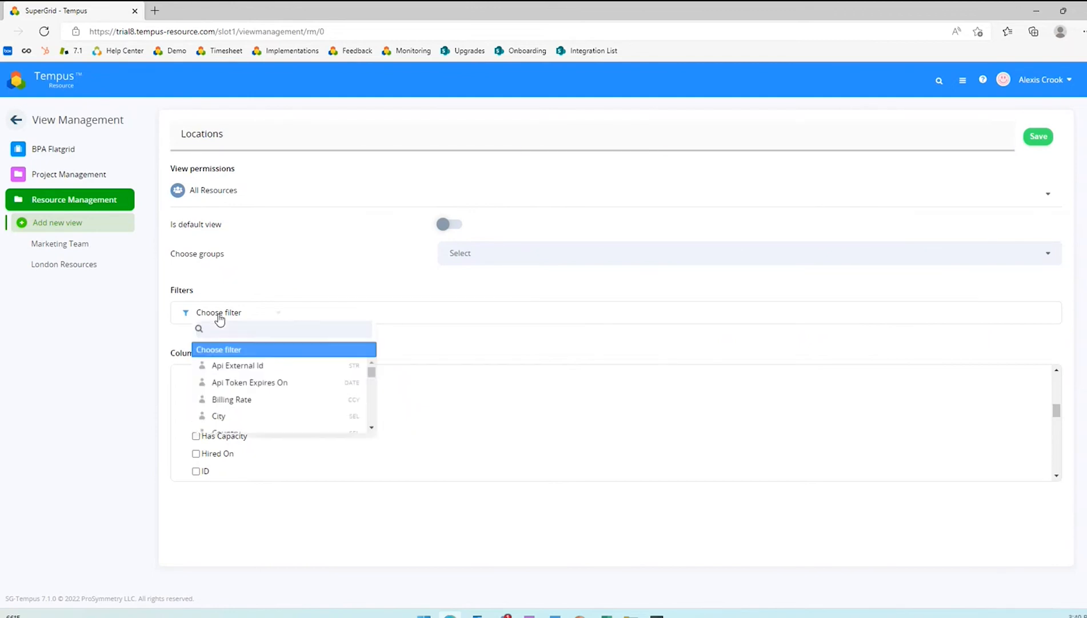
click(286, 421)
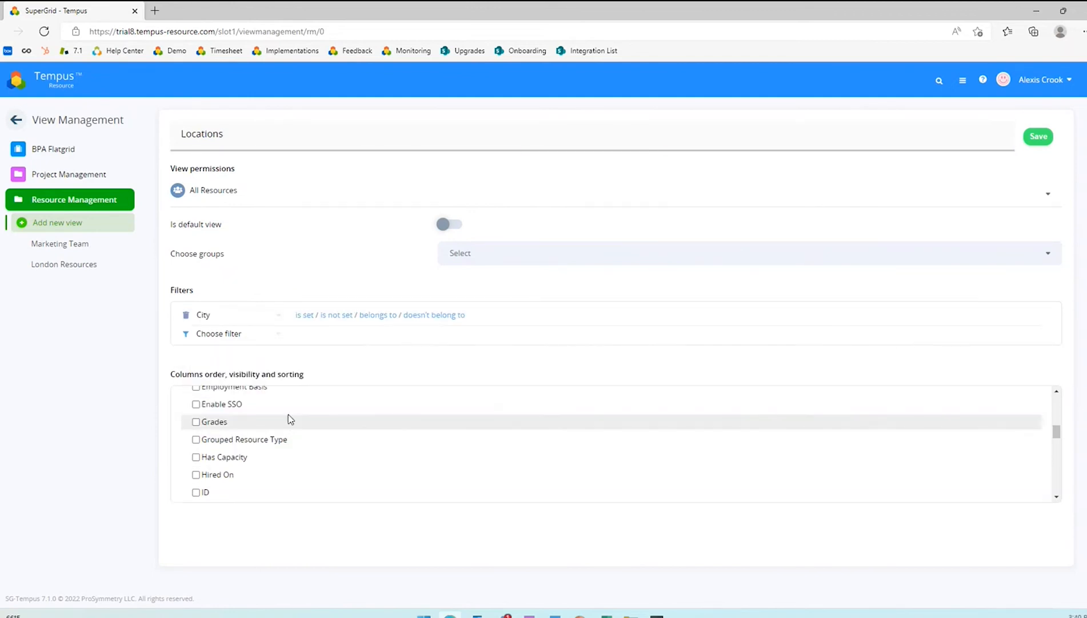
click(377, 316)
click(487, 316)
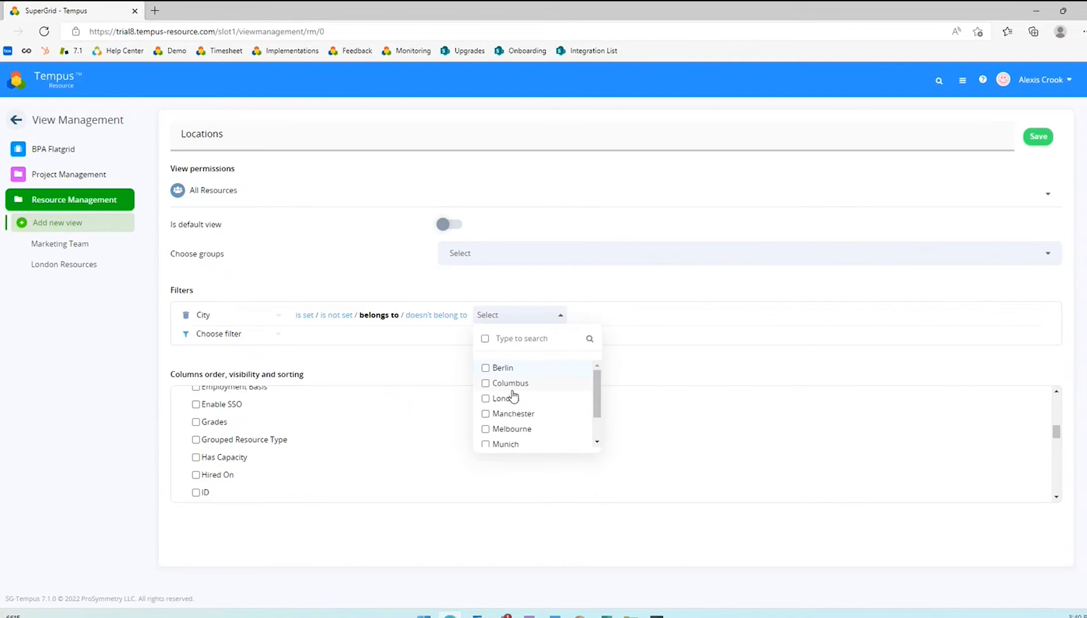
scroll(517, 417, down, 2)
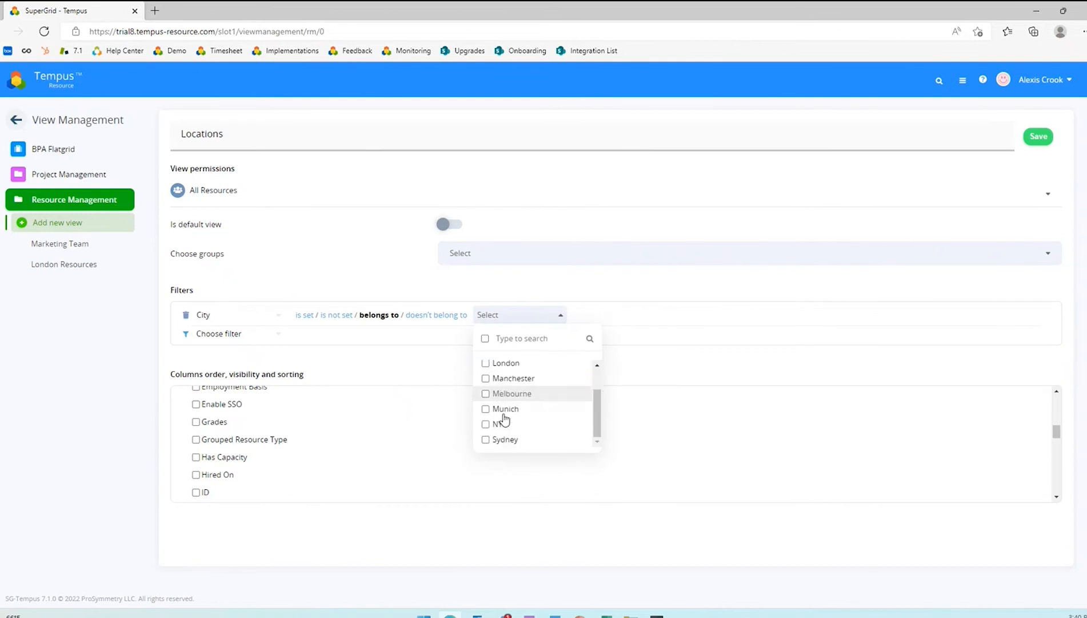
scroll(519, 421, up, 2)
click(506, 380)
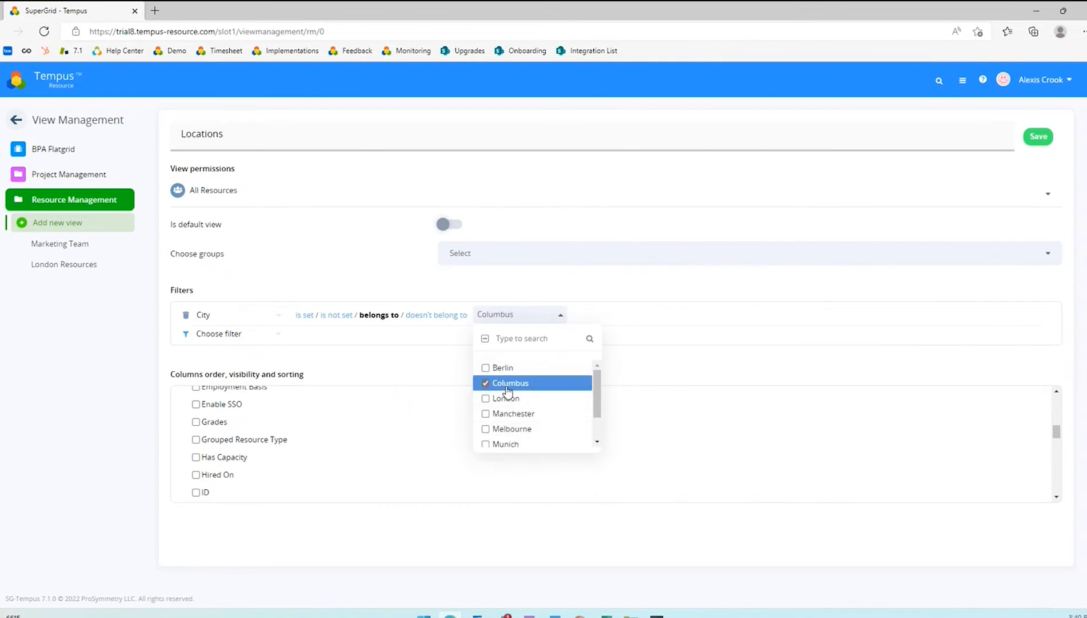
scroll(522, 404, down, 2)
click(505, 426)
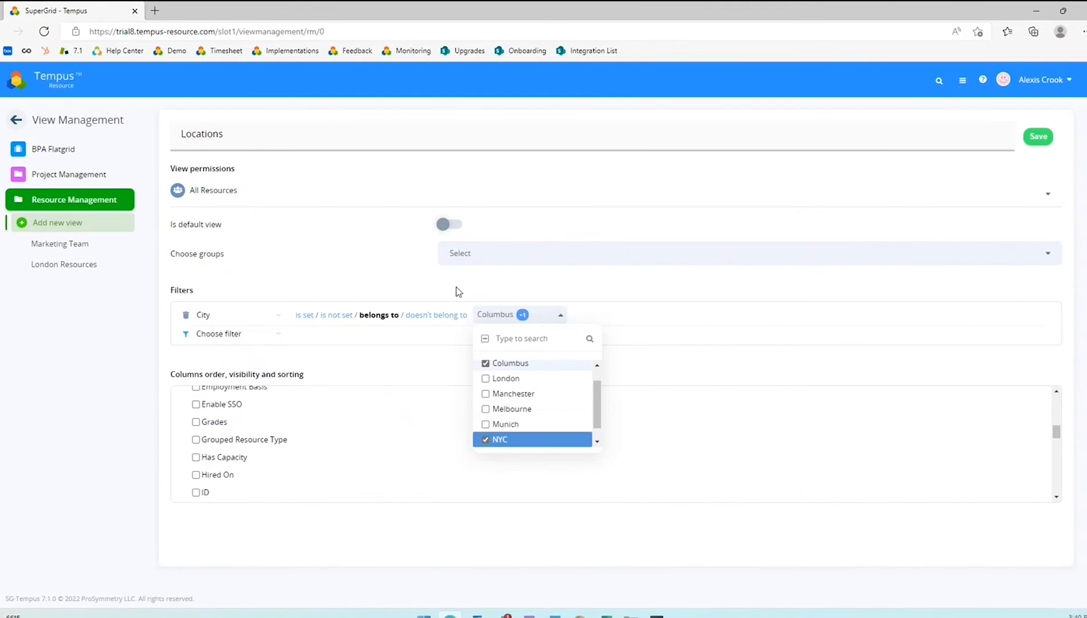
Save the resource view under the name US Locations and return to the home page.
click(183, 137)
text(US)
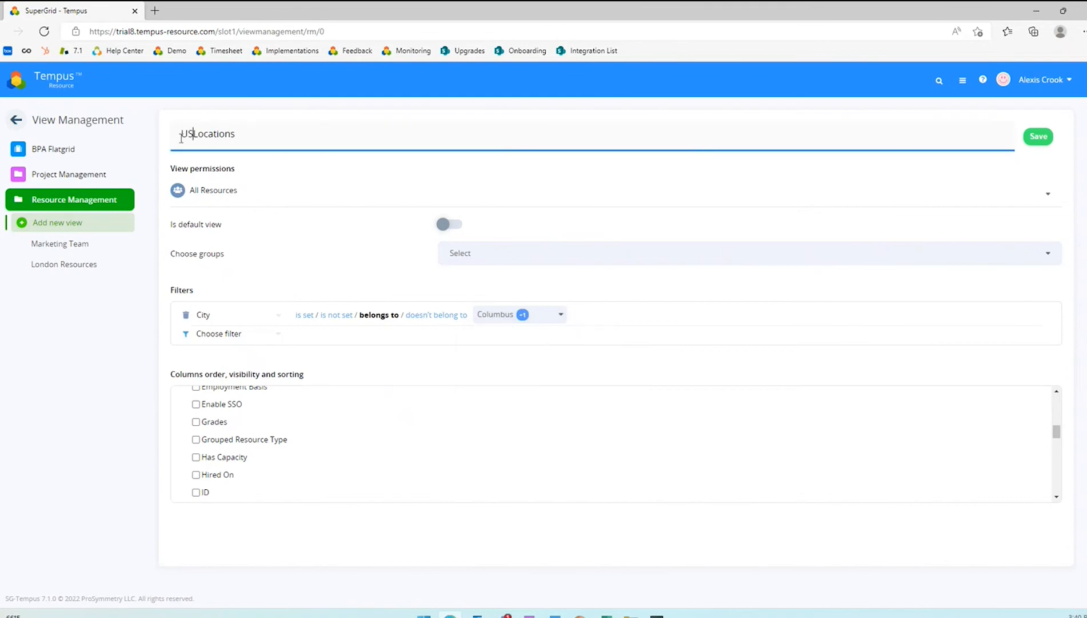
click(529, 316)
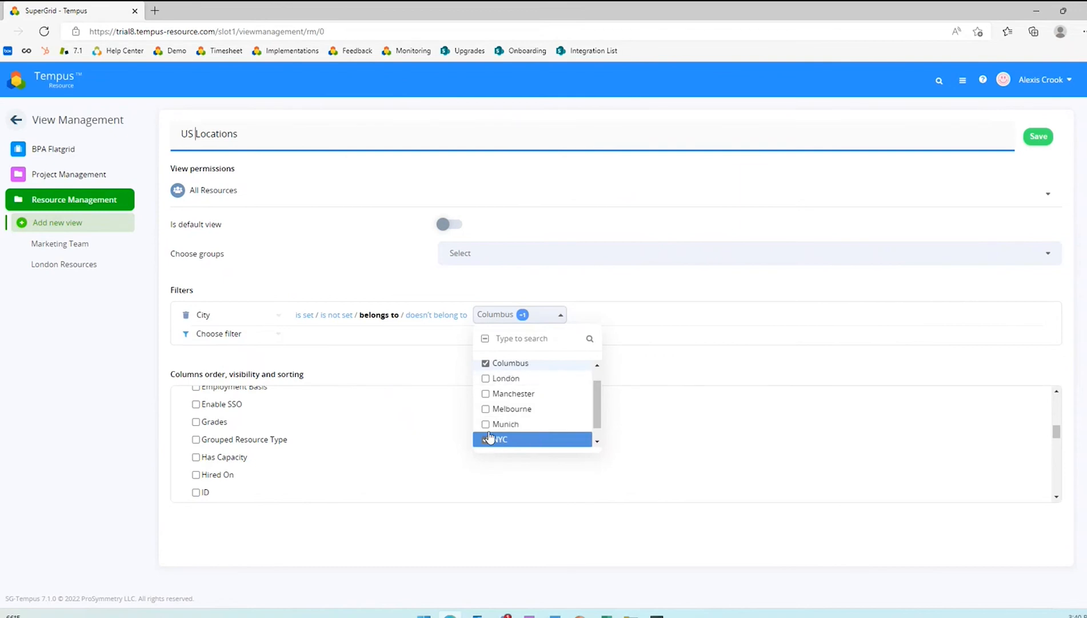
click(620, 301)
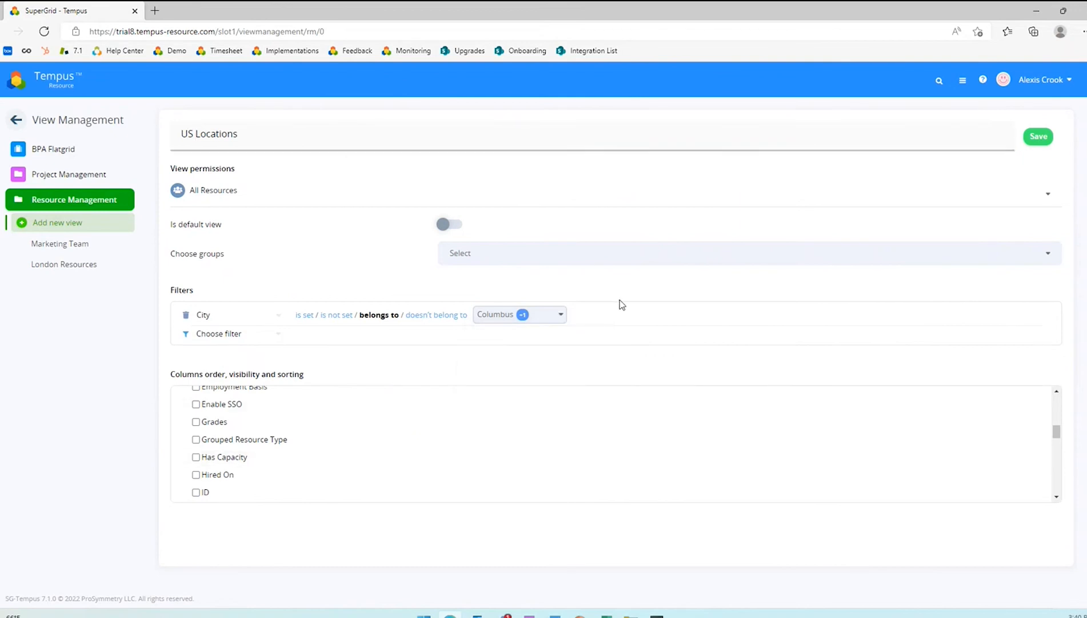
scroll(416, 432, up, 1)
click(1039, 136)
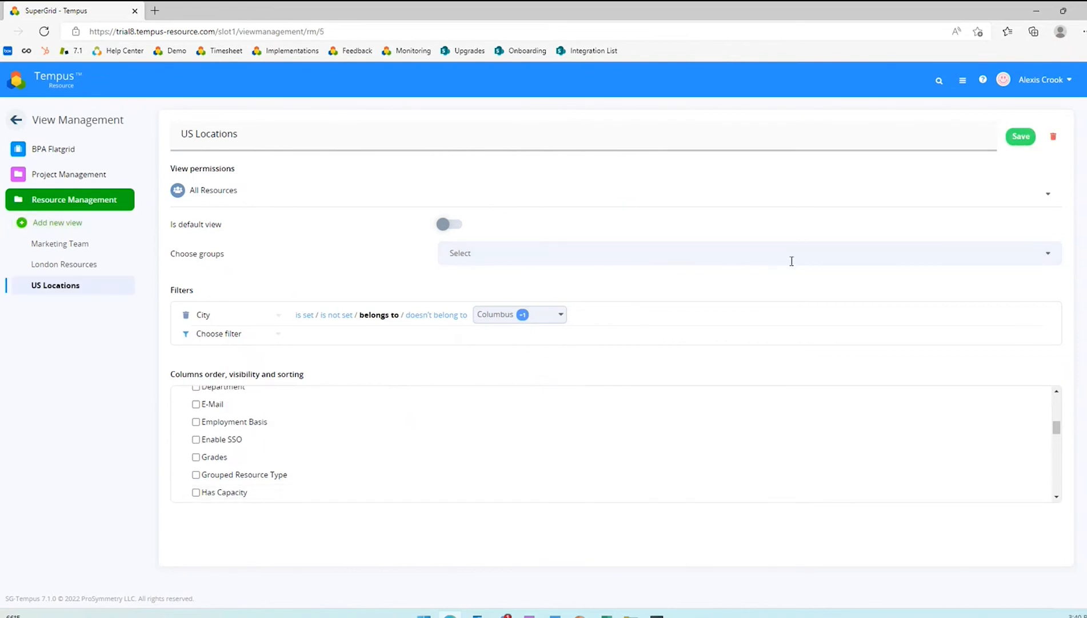
click(50, 85)
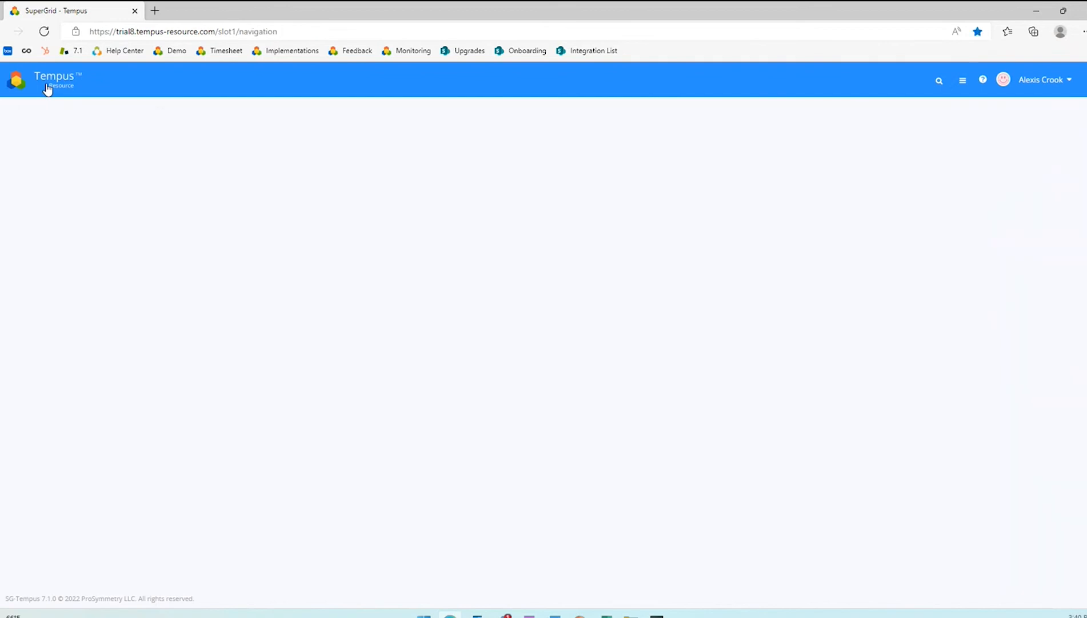
Open Resource Management and apply the US Locations view to the resource grid.
click(187, 215)
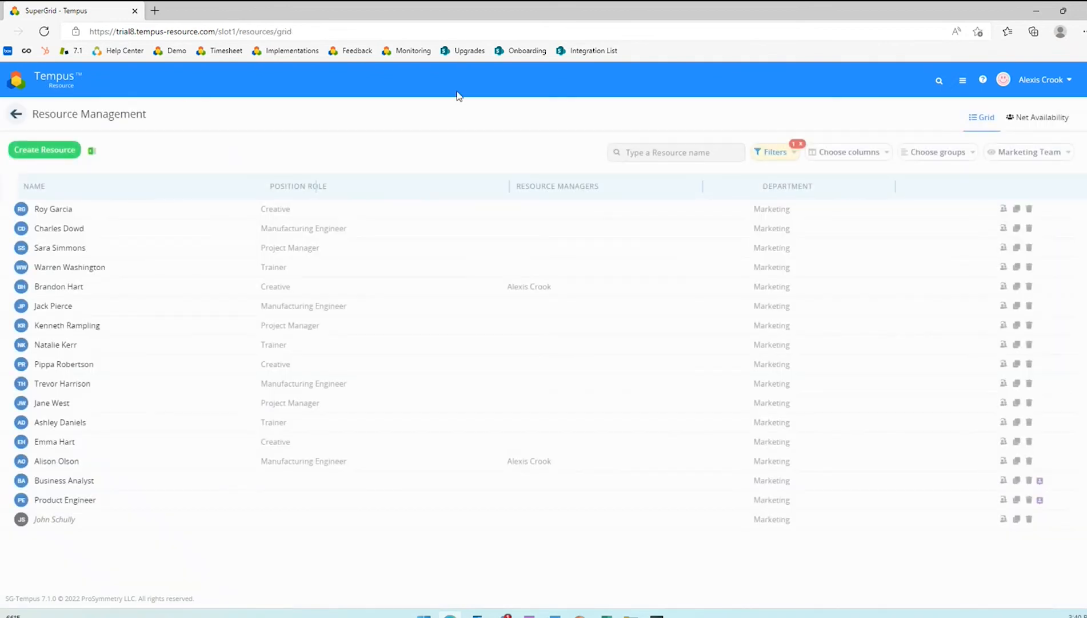
click(1028, 153)
scroll(977, 343, down, 1)
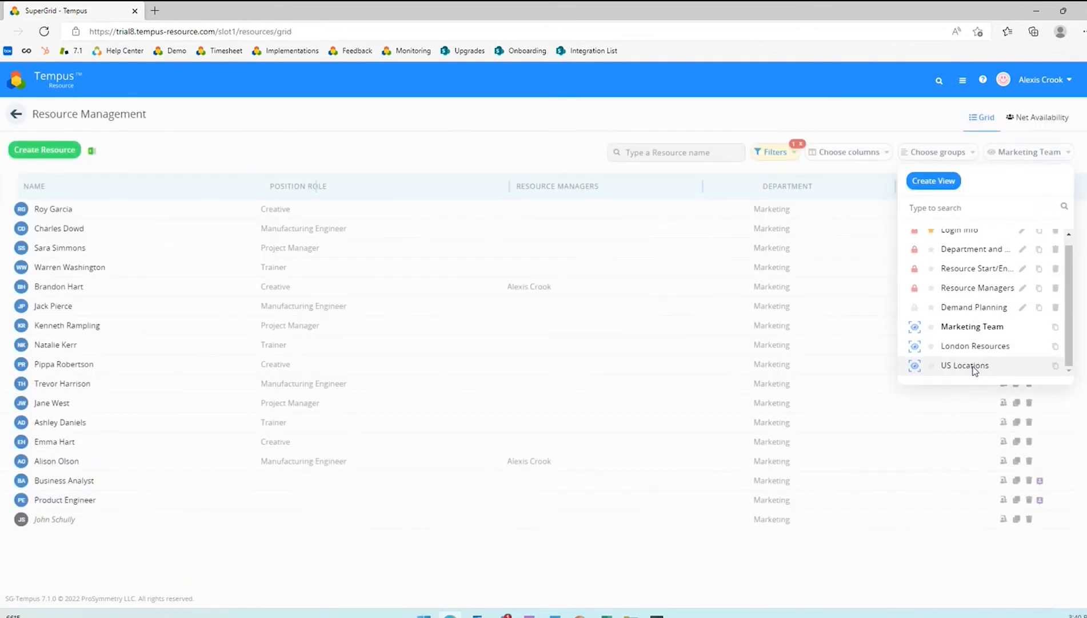
click(975, 370)
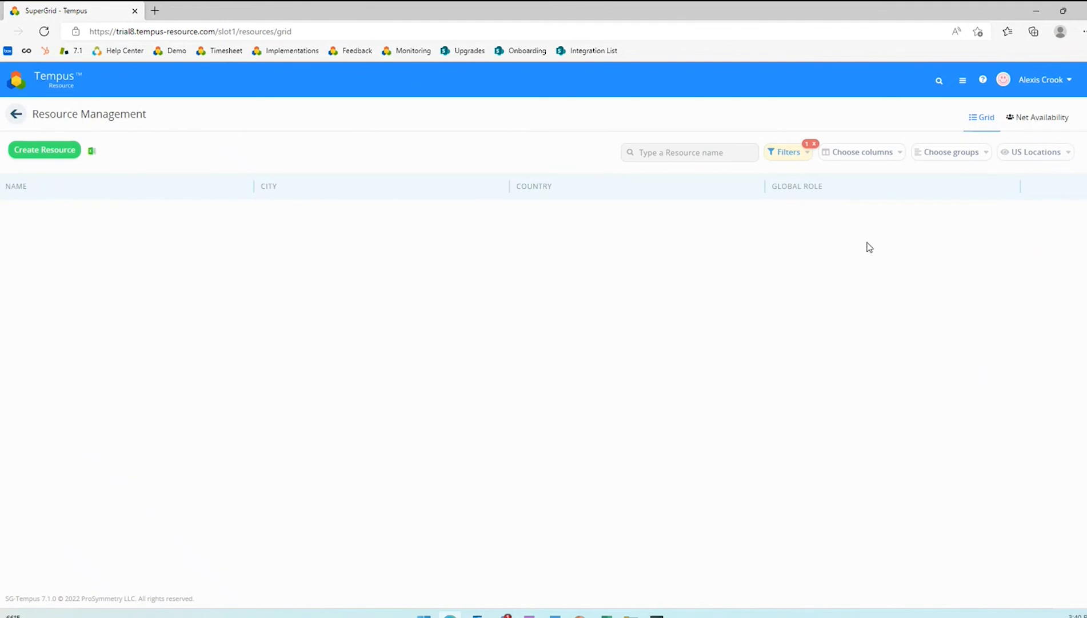
Clear the active filter from the US Locations view so the grid lists all resources.
click(814, 144)
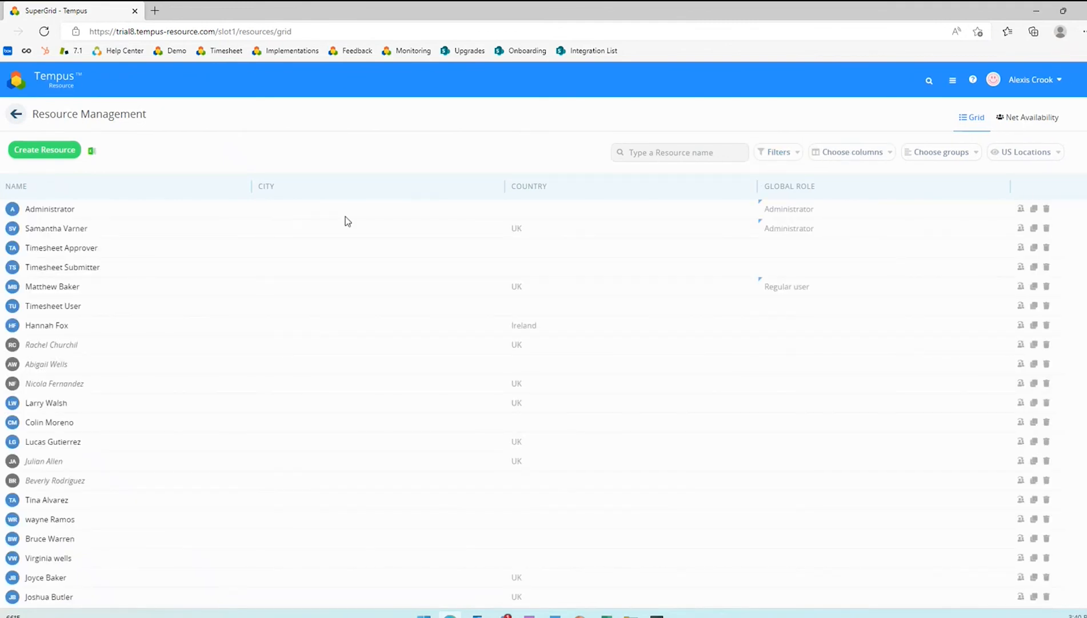
scroll(351, 223, down, 4)
scroll(354, 227, up, 4)
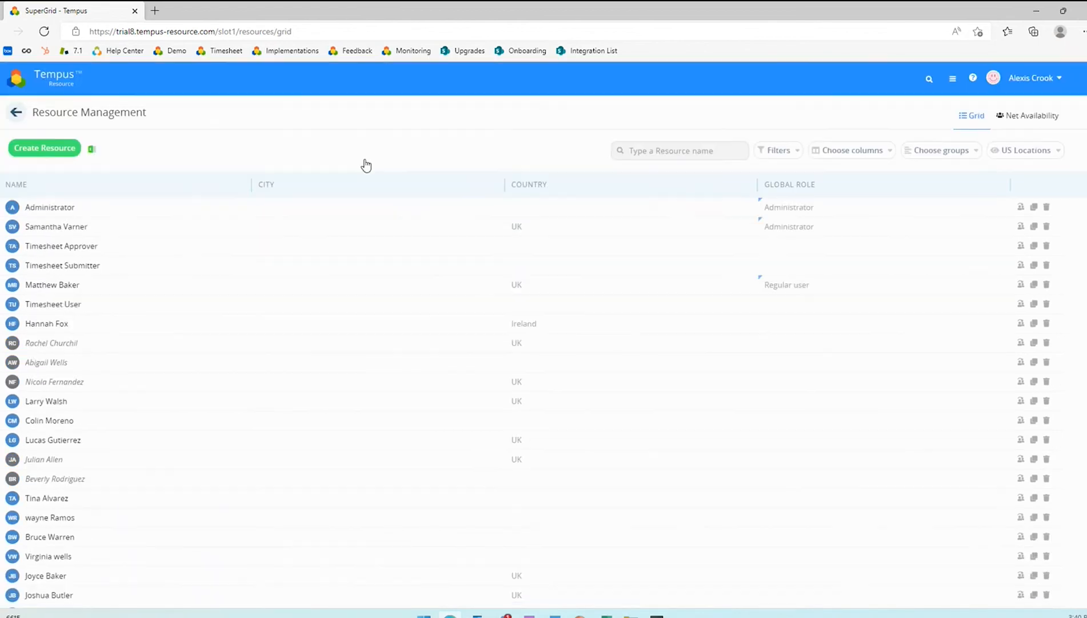
Bulk-edit the resources in grid rows 1, 2, 6 and 25 to 28, setting their City to Columbus.
click(2, 210)
click(2, 229)
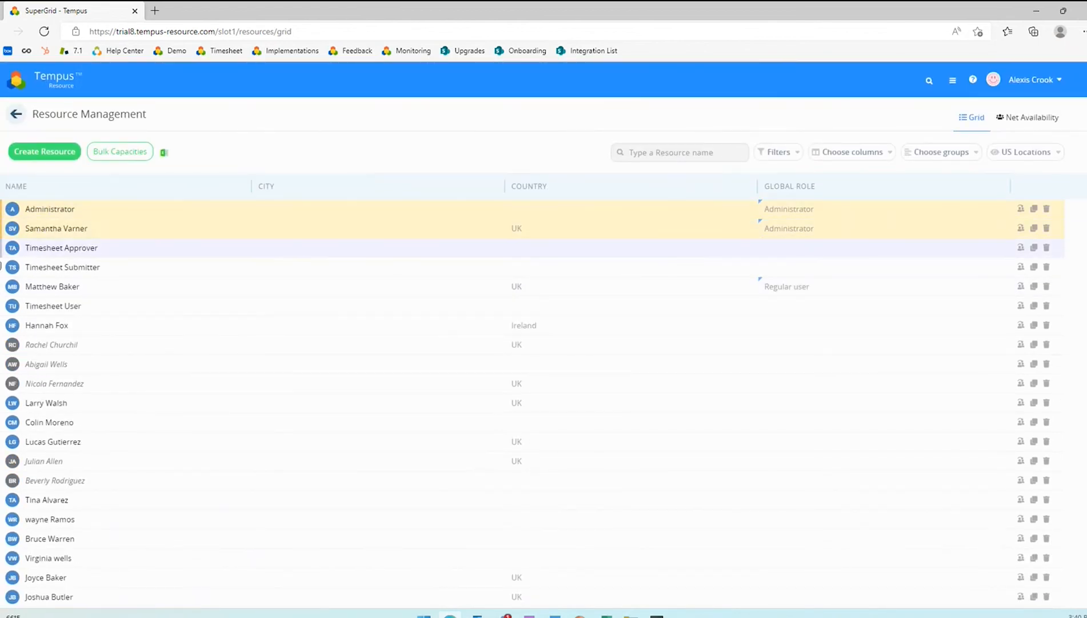
click(2, 305)
scroll(2, 297, down, 7)
click(2, 271)
click(2, 291)
click(2, 311)
click(3, 330)
scroll(170, 311, up, 7)
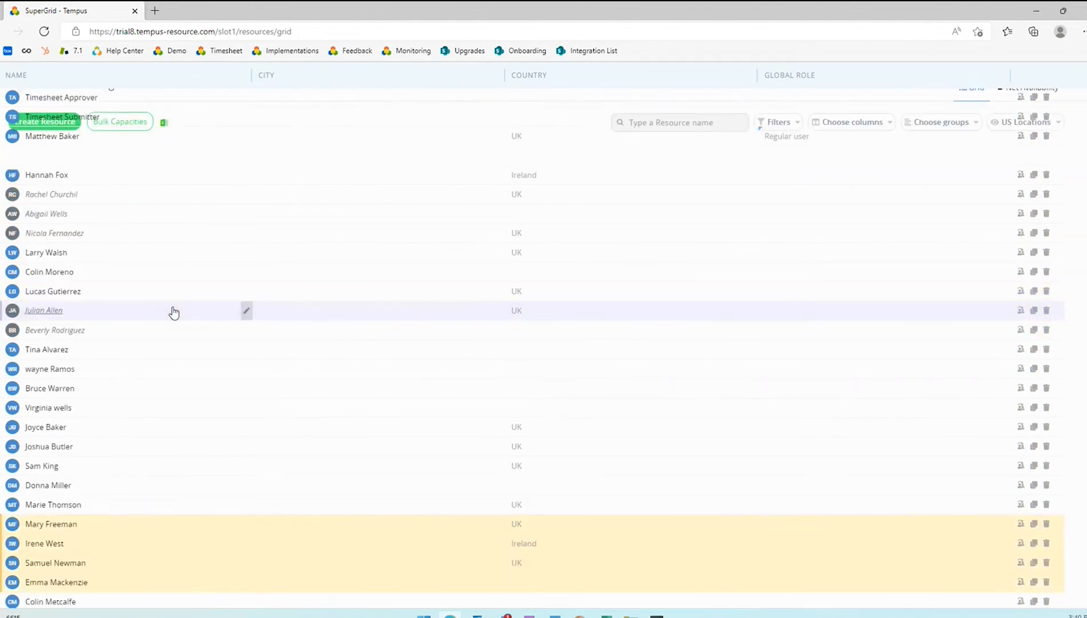
click(499, 209)
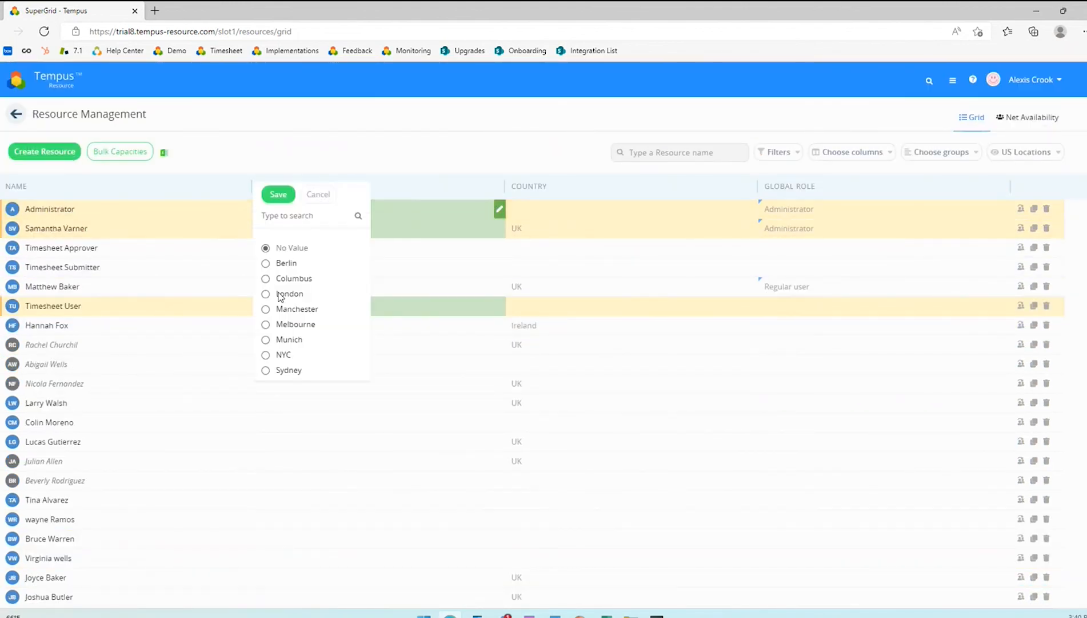
click(278, 194)
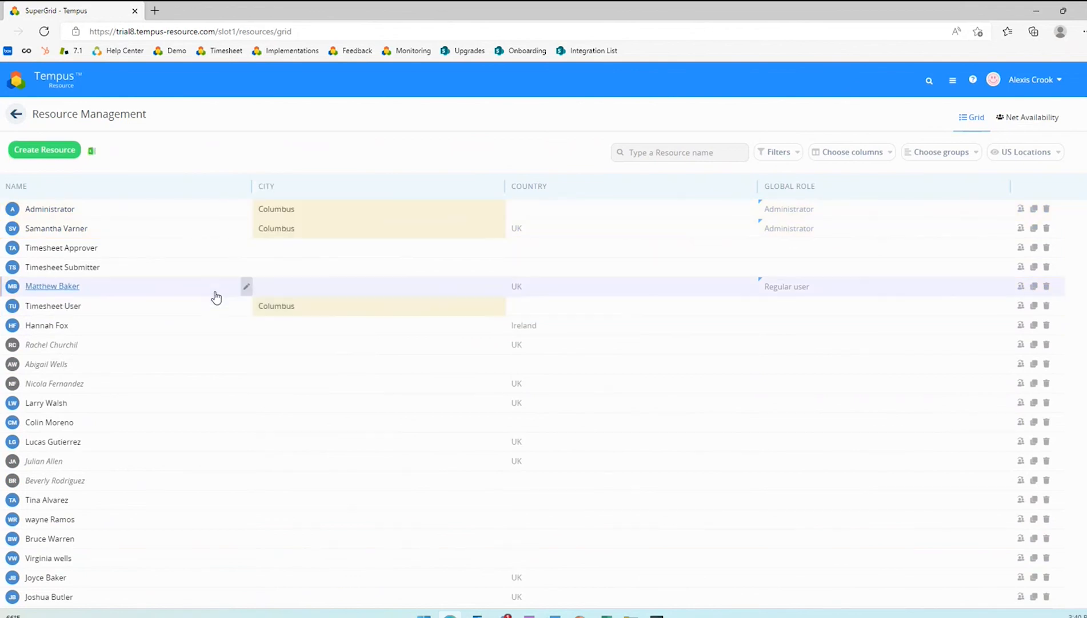
Bulk-edit the resources in grid rows 10 to 13 and 16 to 18, setting their City to NYC.
click(2, 383)
click(3, 402)
click(3, 422)
click(2, 441)
click(2, 499)
click(2, 518)
click(2, 538)
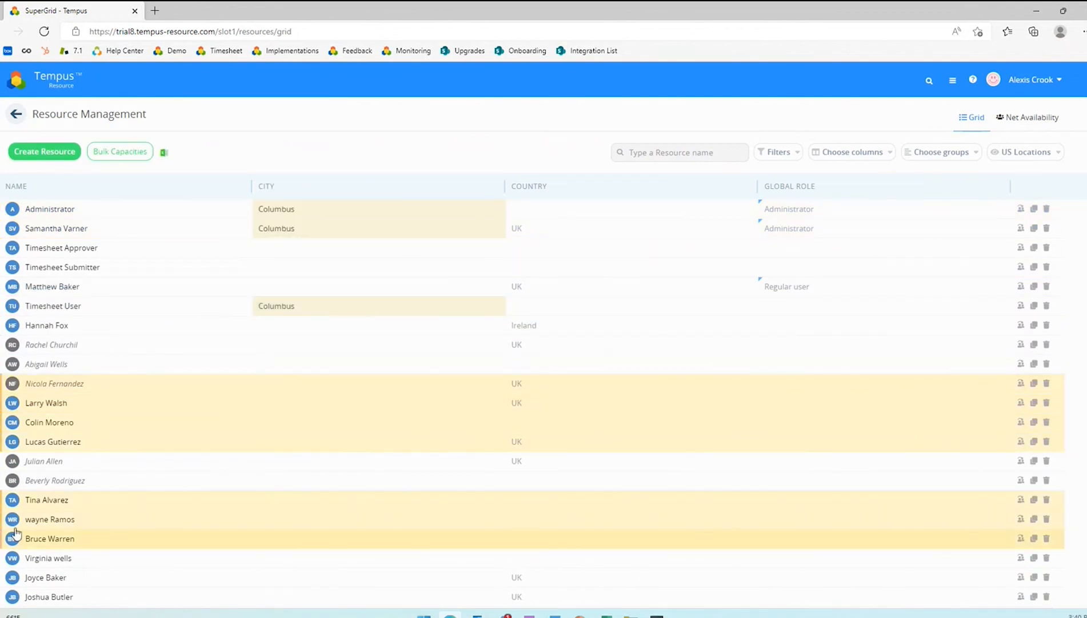
click(499, 382)
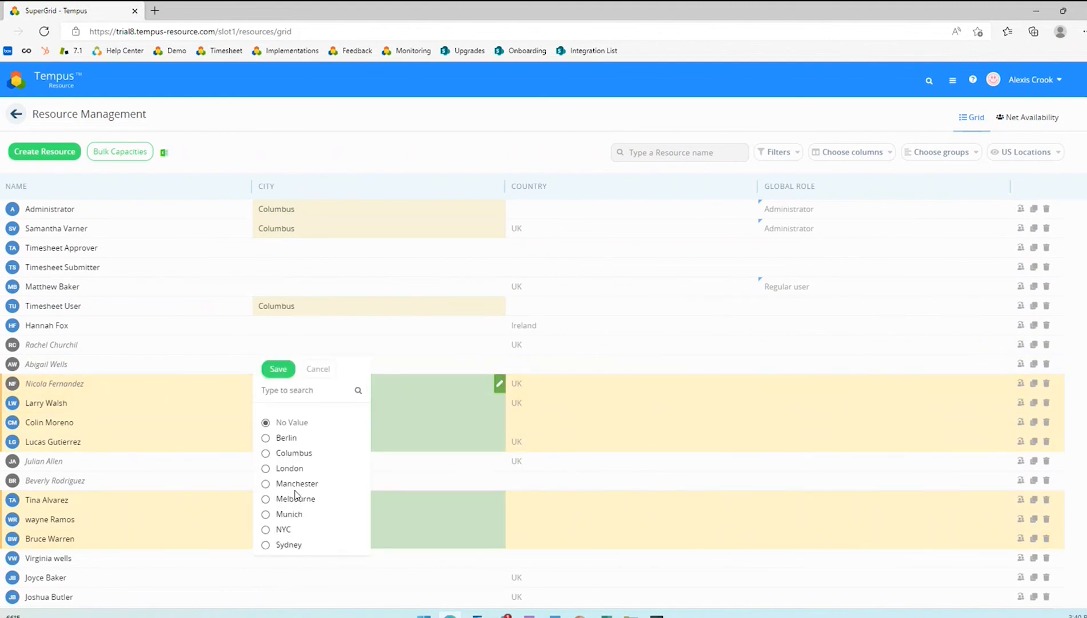
click(284, 530)
click(278, 368)
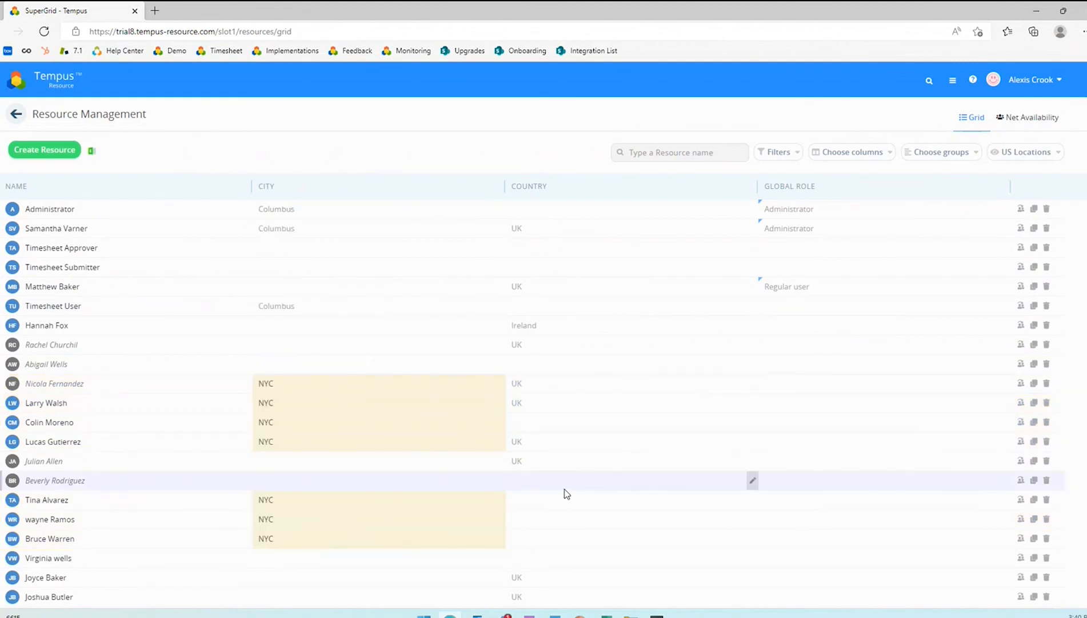
Reopen Resource Management with the US Locations filter in force and check that view's entry in the list of saved views.
click(45, 87)
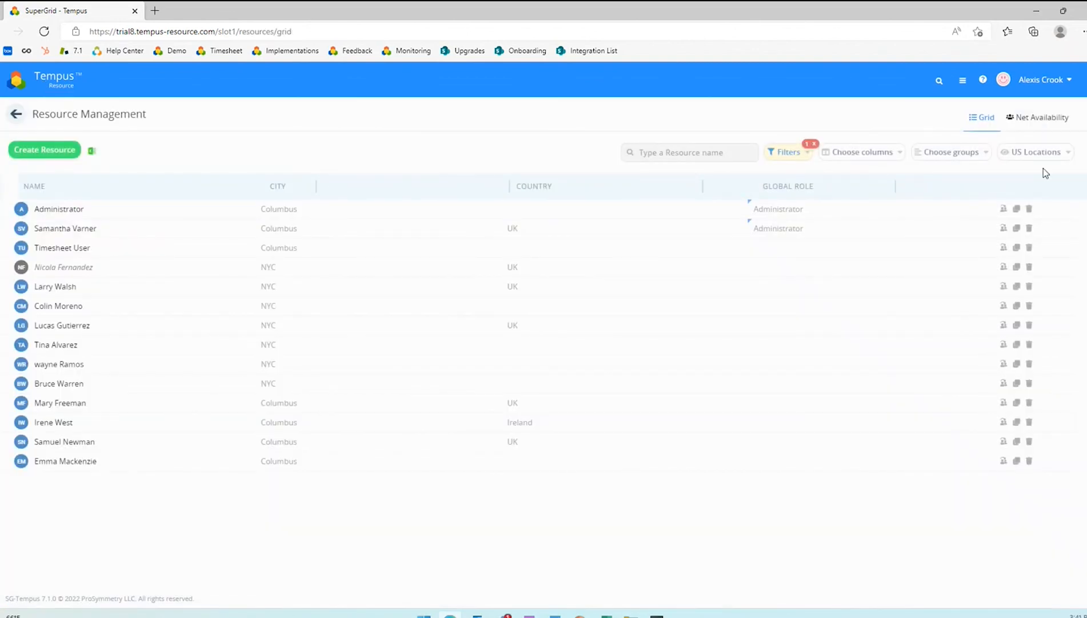
click(1039, 154)
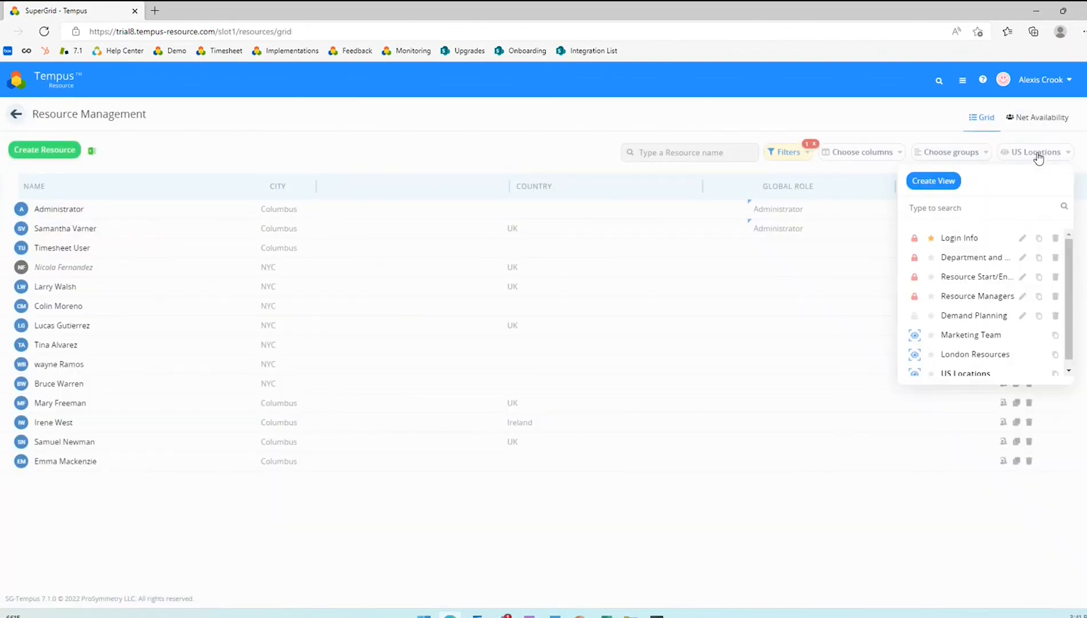
click(1039, 155)
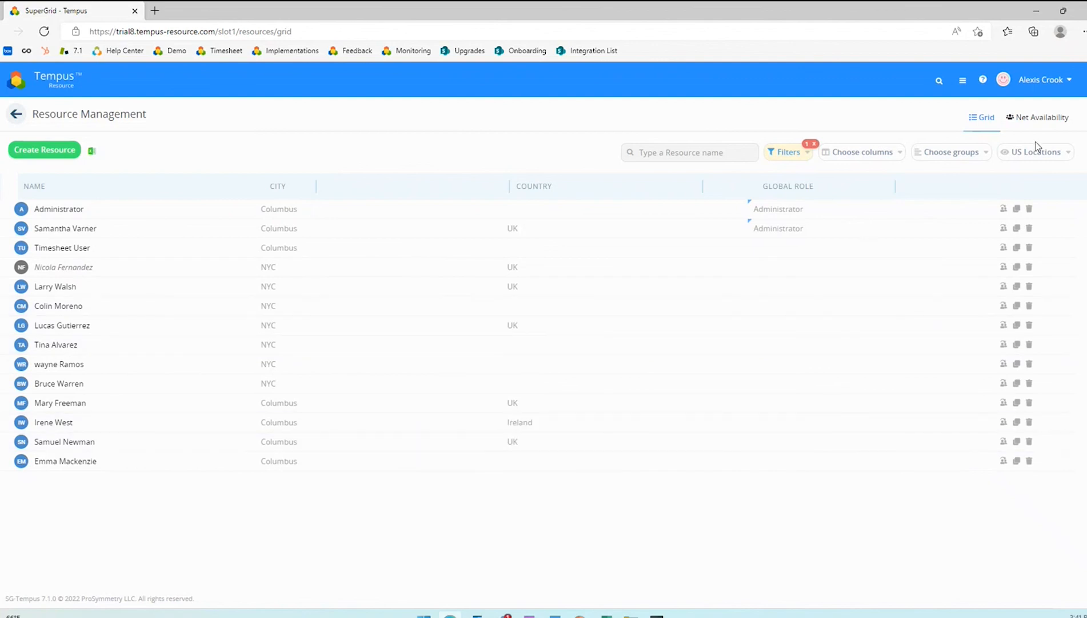
click(1064, 153)
scroll(1005, 372, down, 1)
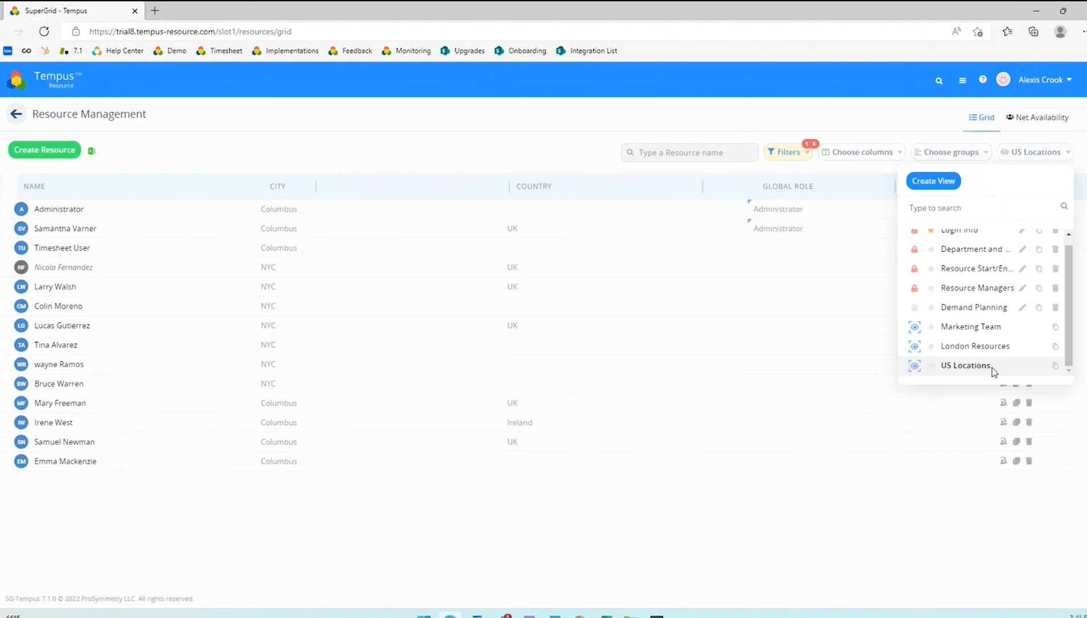
click(874, 460)
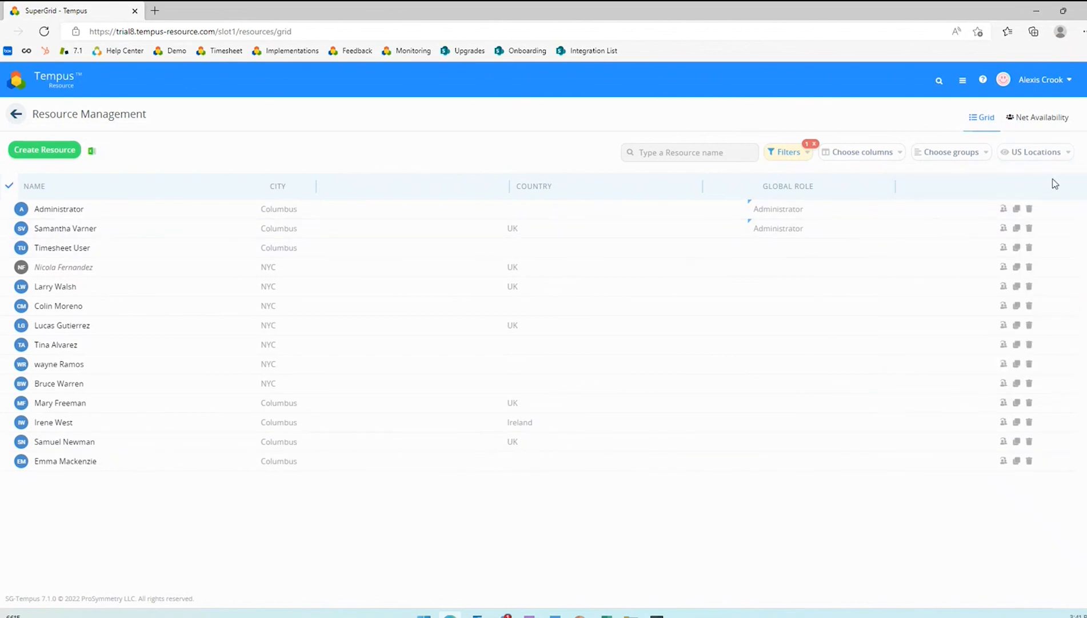